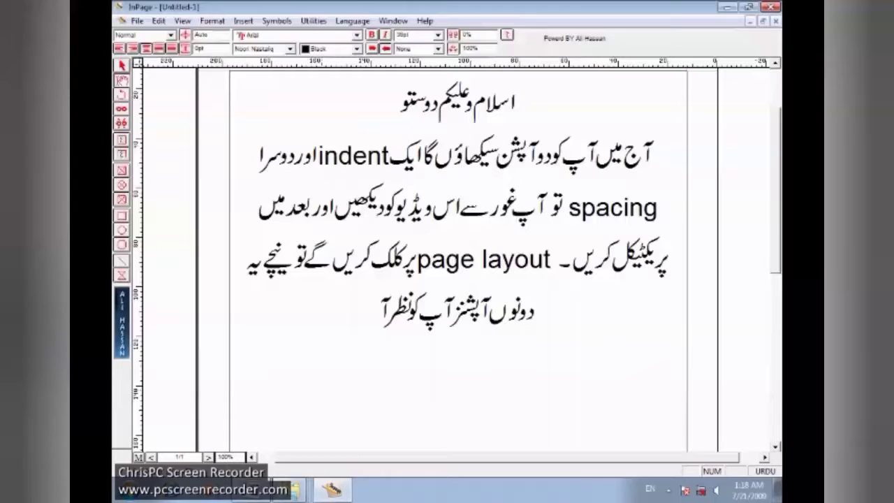
Finish the last Urdu sentence in InPage with 'آئیں گے۔'
type("ئی")
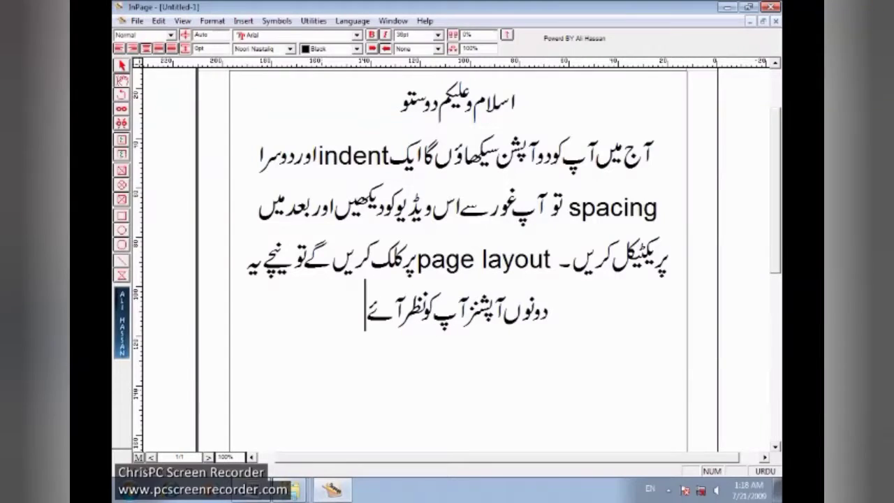
type("ں گے")
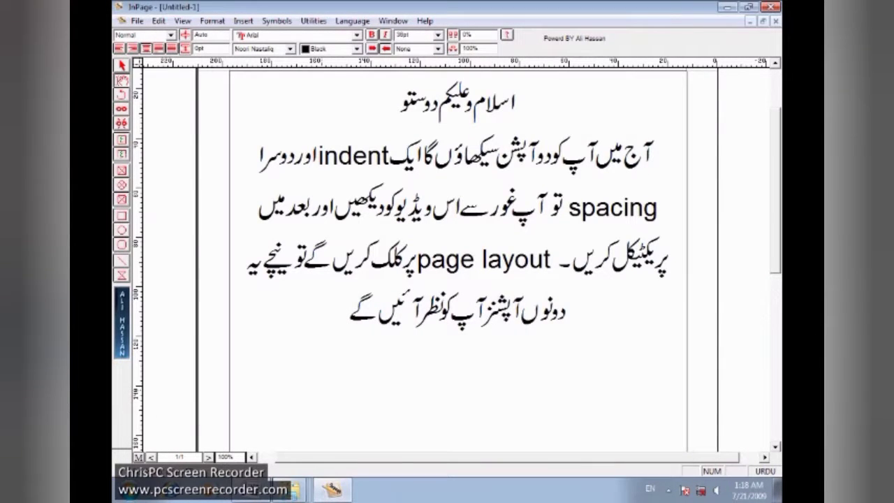
type("۔")
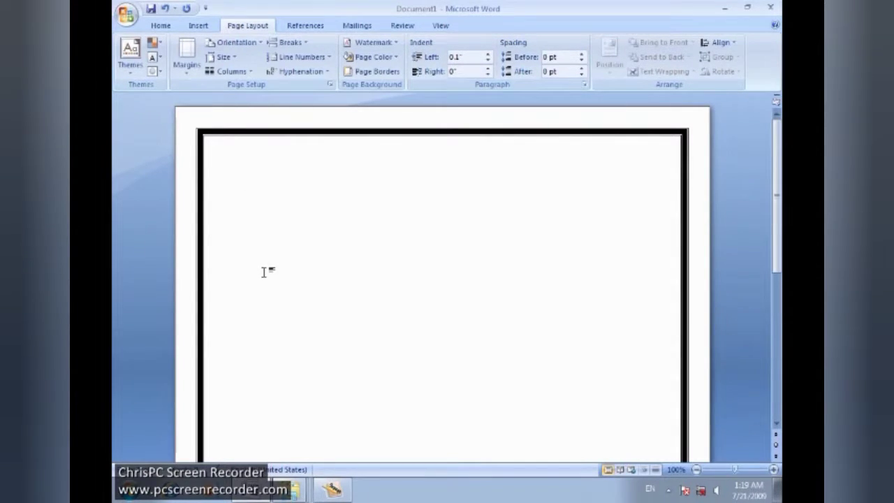
Type 'Ms word' in Word, try larger left indents, then settle it at 0.1"
type("ms")
left_click_drag(300, 178, 244, 178)
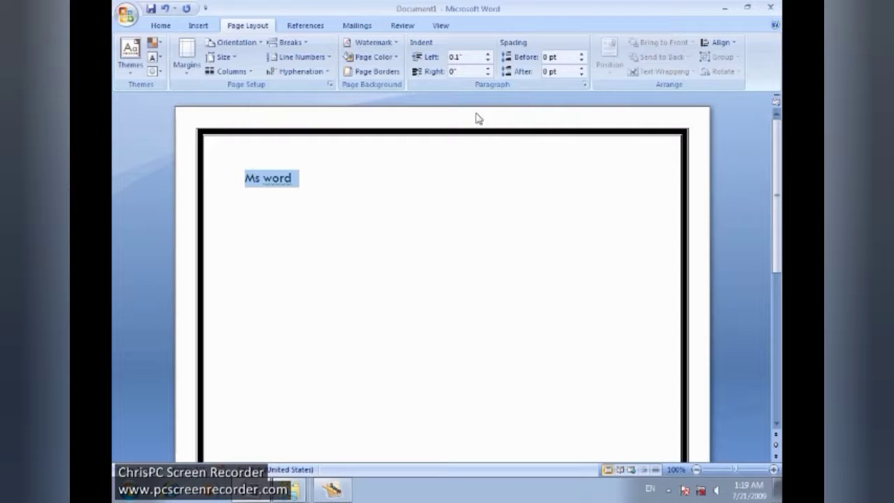
left_click(489, 55)
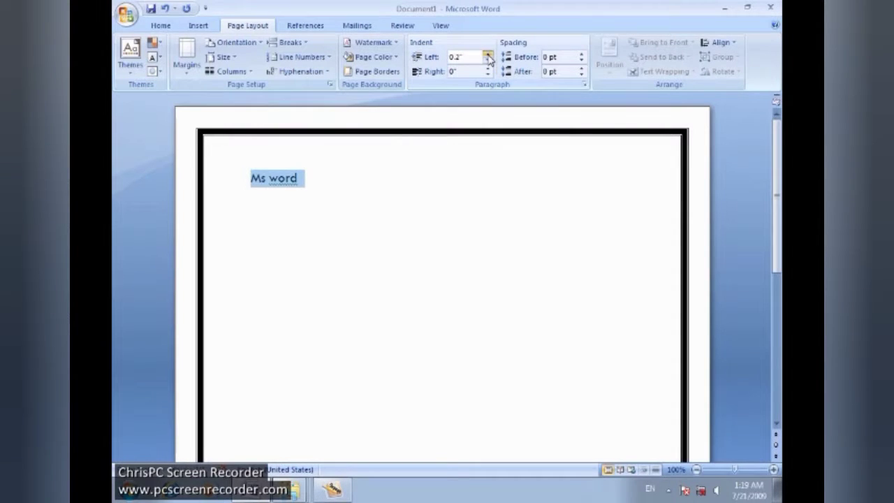
left_click(488, 54)
left_click(489, 55)
left_click(488, 55)
left_click(489, 55)
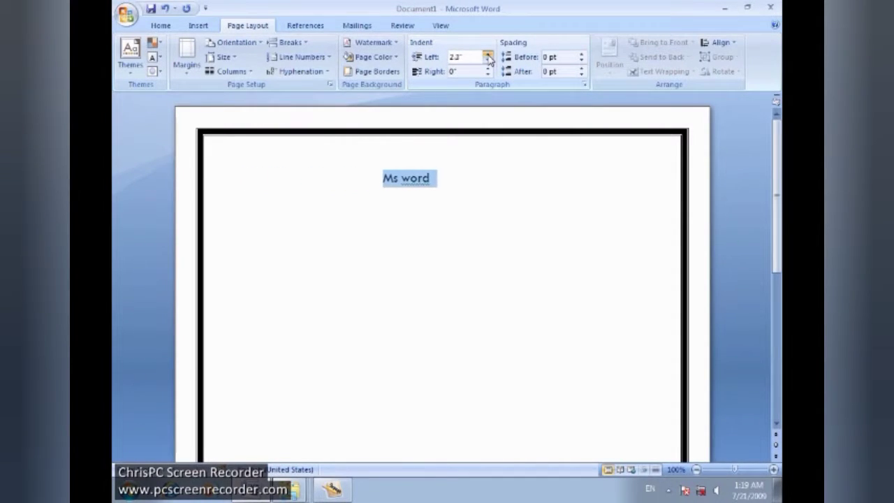
left_click_drag(488, 56, 488, 61)
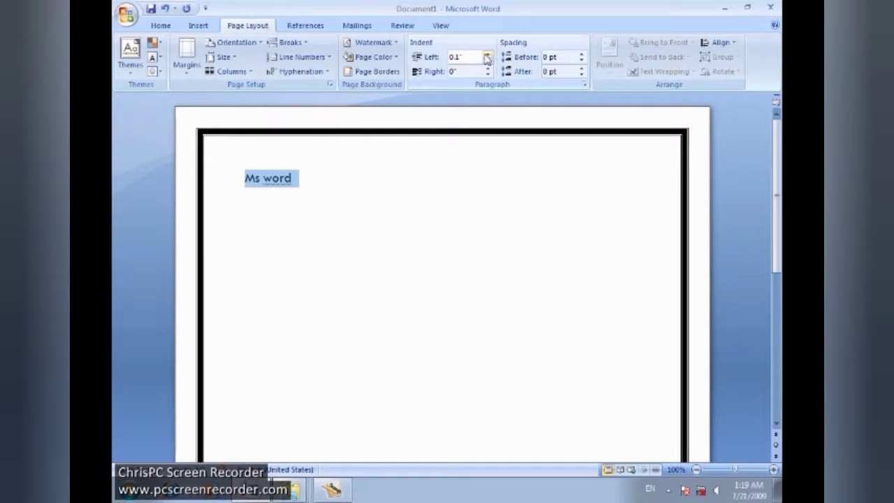
left_click_drag(487, 56, 488, 63)
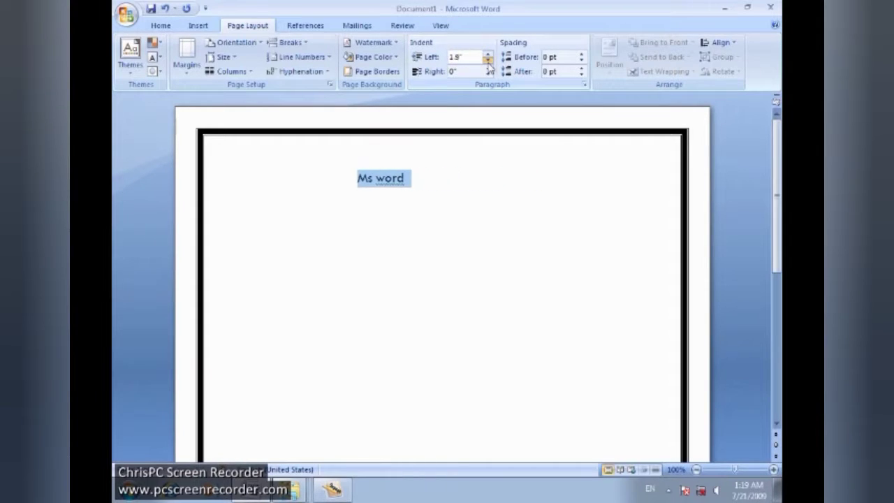
left_click_drag(488, 63, 488, 63)
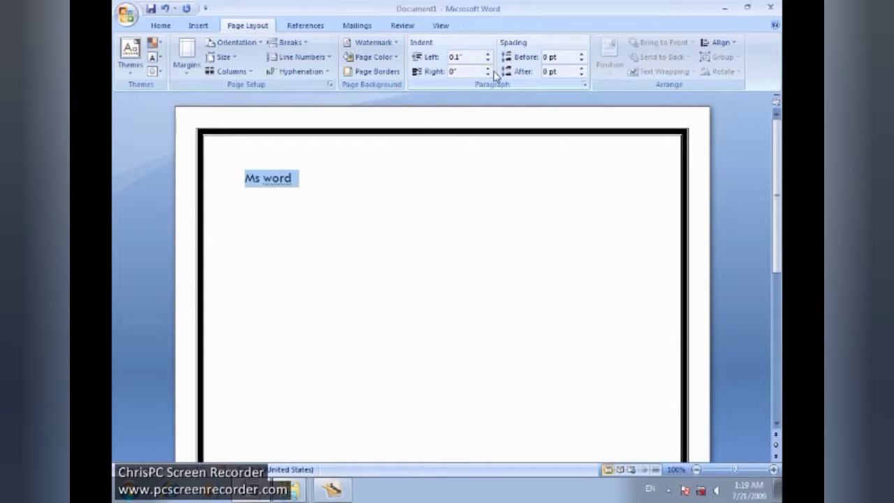
In InPage, add the Urdu sentence calling the right-to-left text position 'indent'
left_click(332, 489)
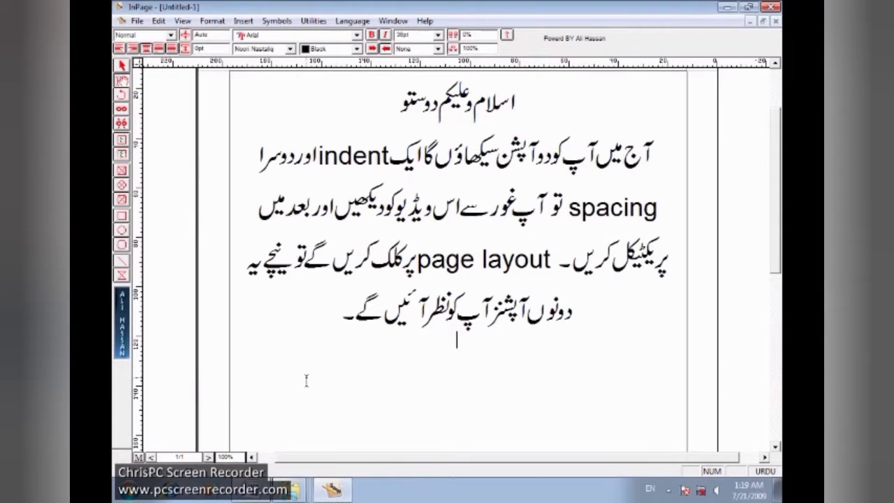
key("BackSpace")
type("اس")
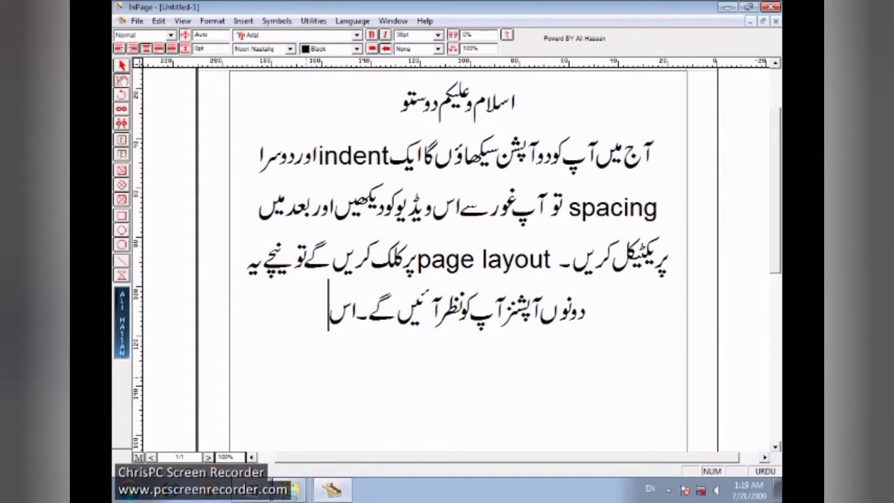
type(" کو")
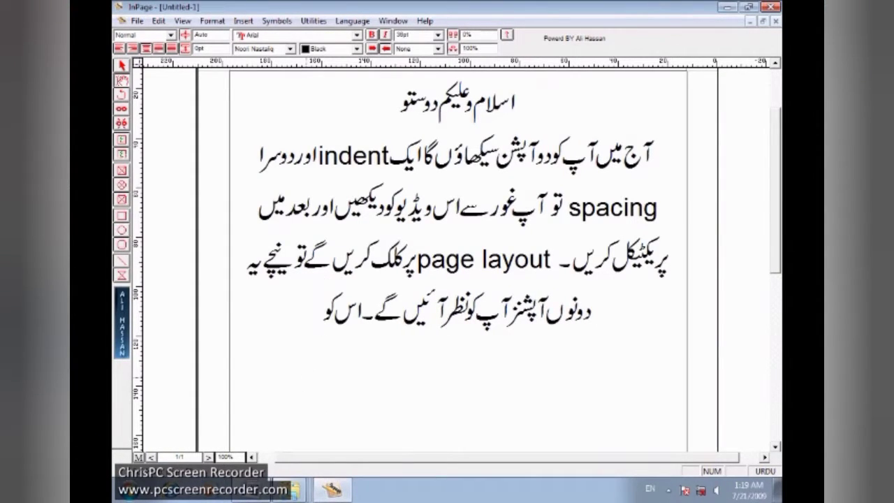
key("Escape")
type(" ind")
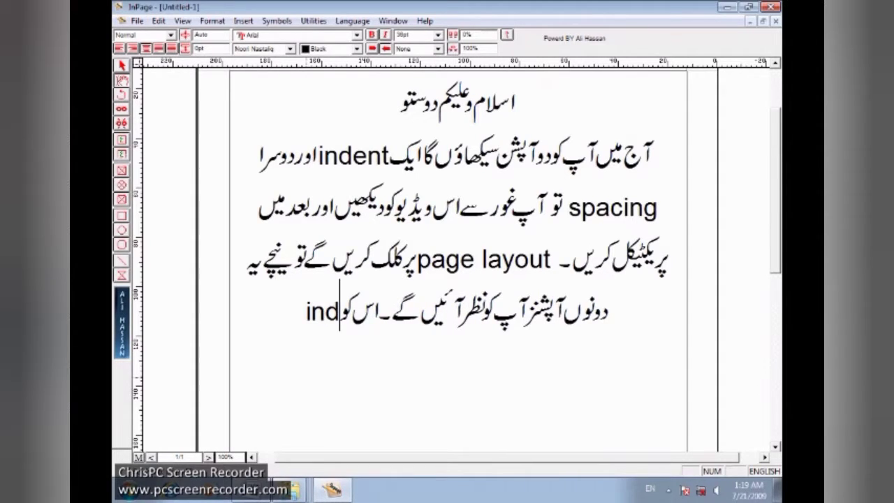
type("ent")
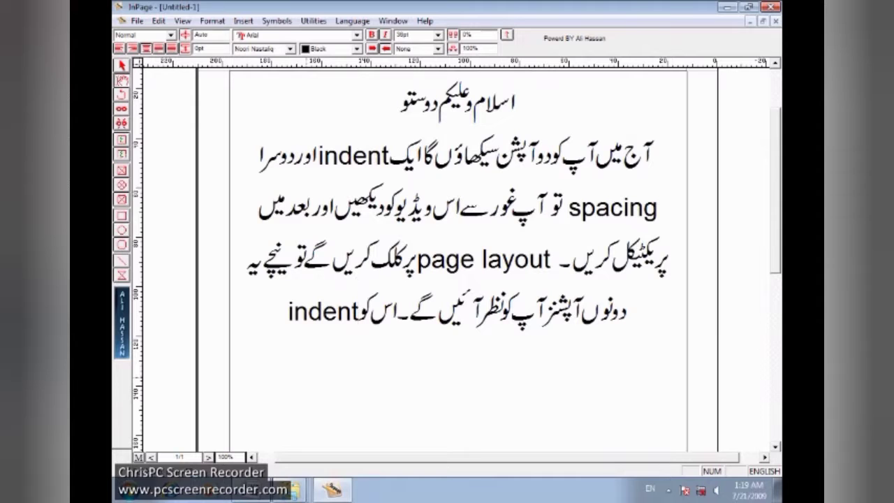
key("Escape")
type(" کہ")
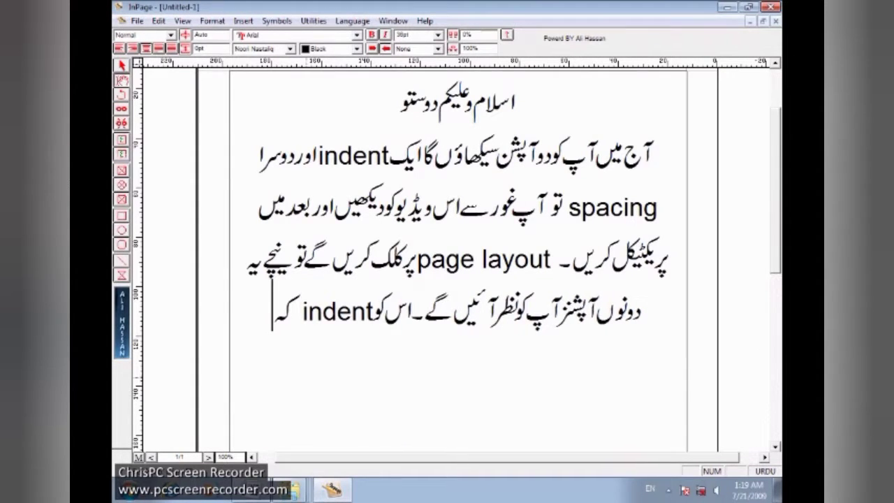
type("تے ہیں")
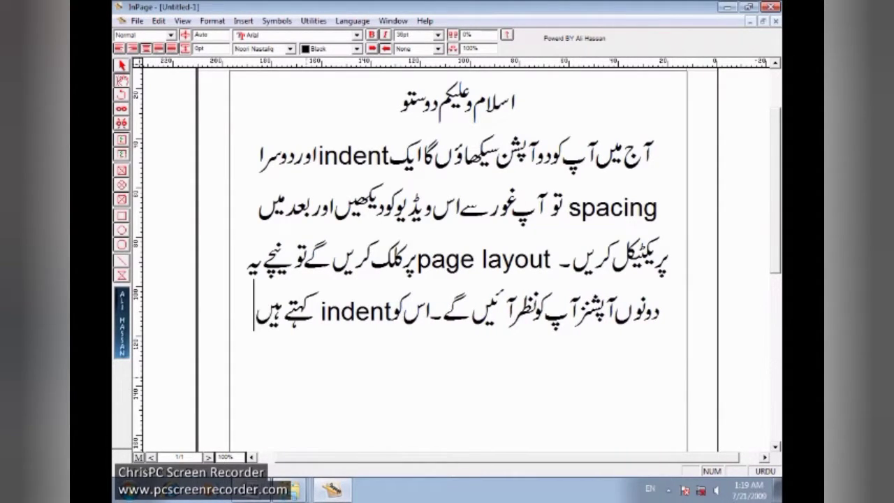
type(" یعنی")
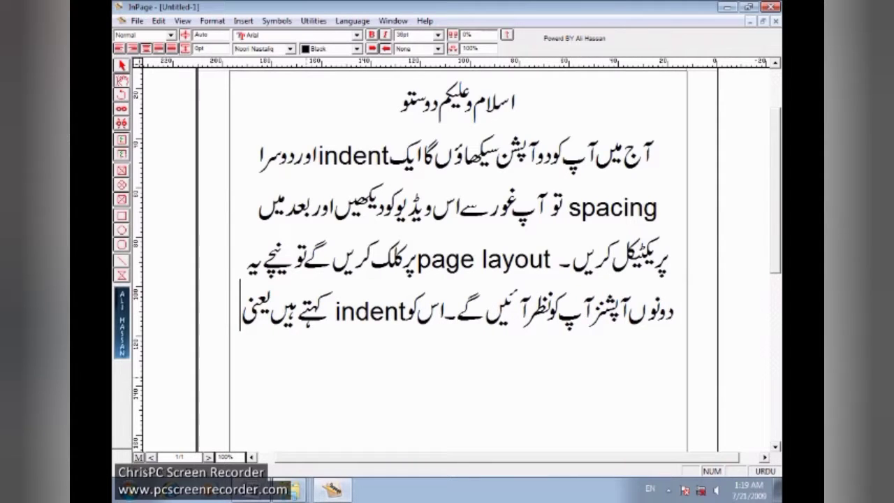
type(" دا")
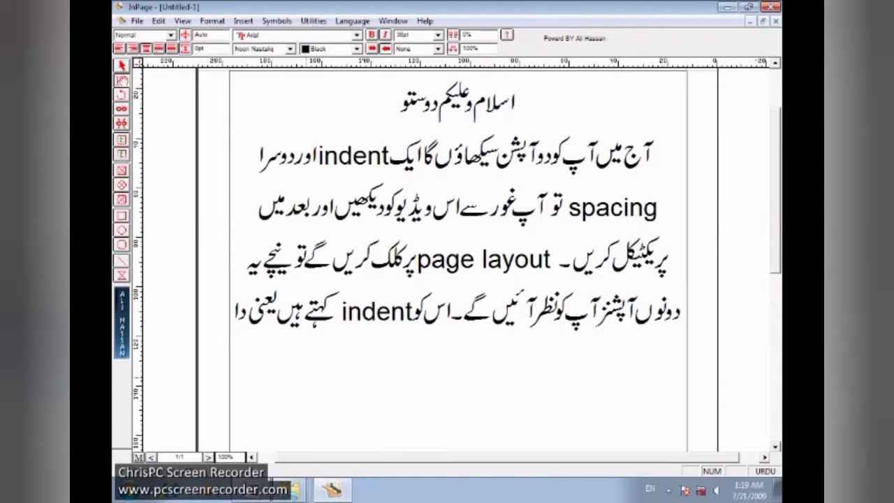
type("ئیں")
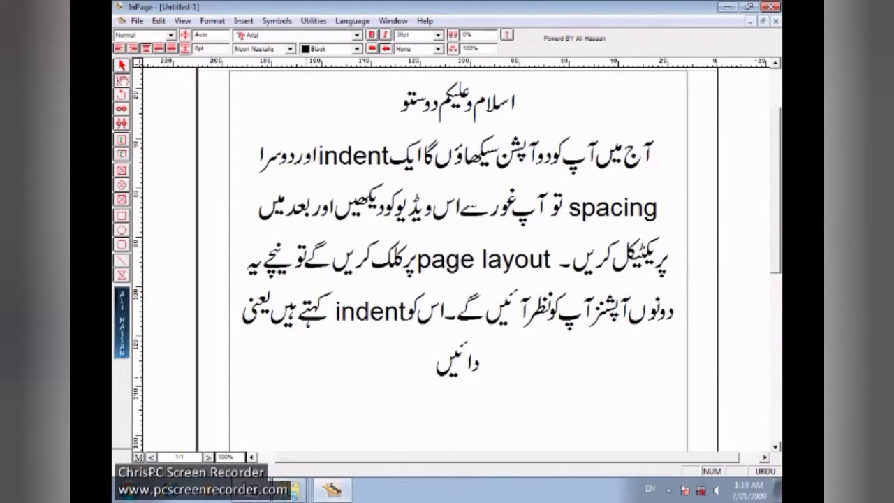
type(" سے بائ")
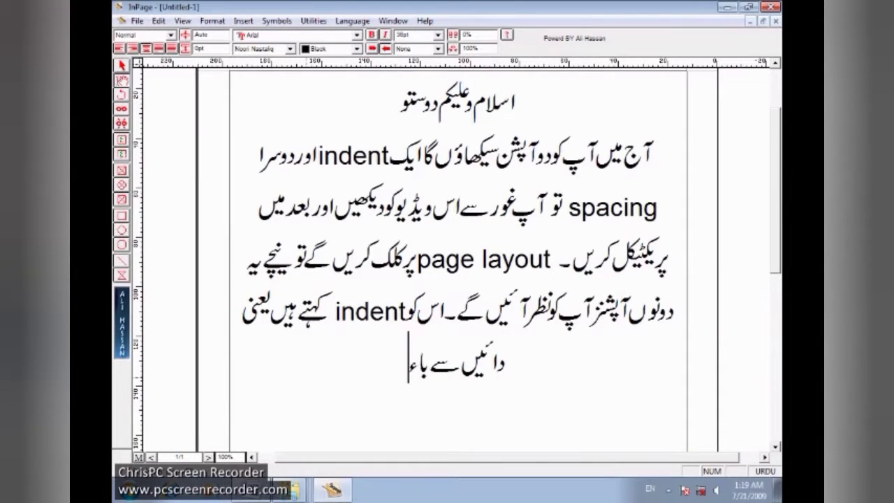
type("یں جانب")
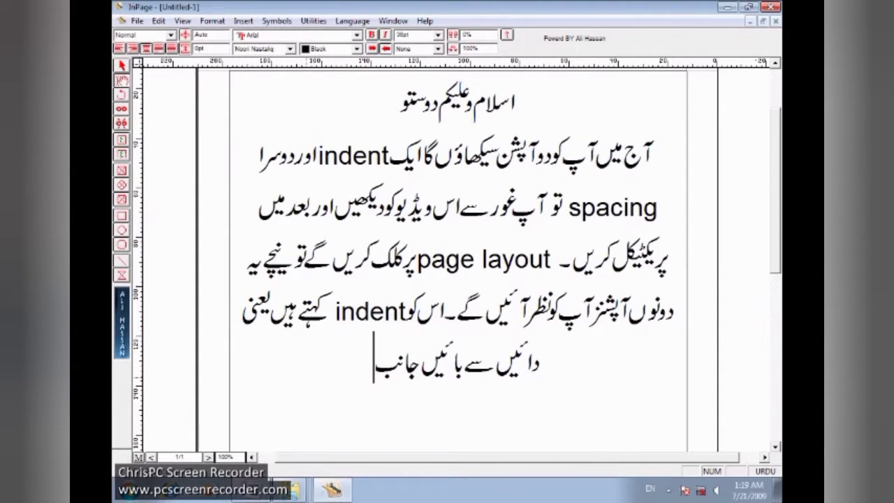
type(" جو")
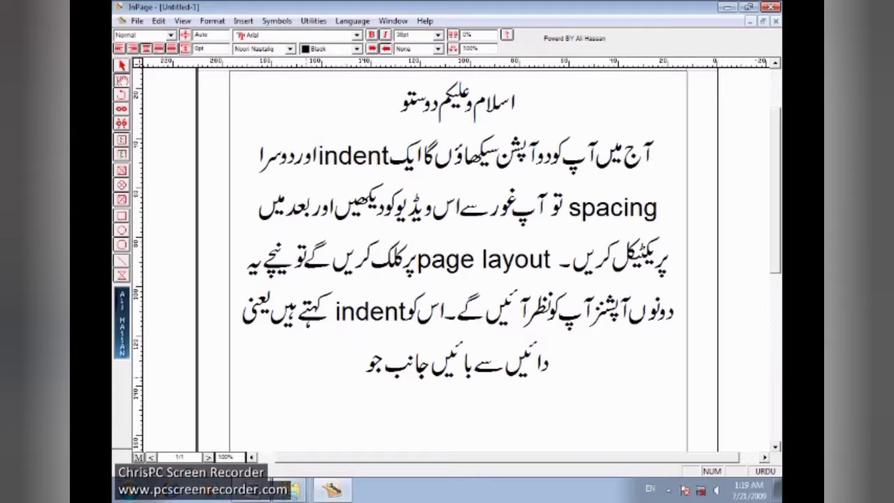
type("تع")
key("BackSpace")
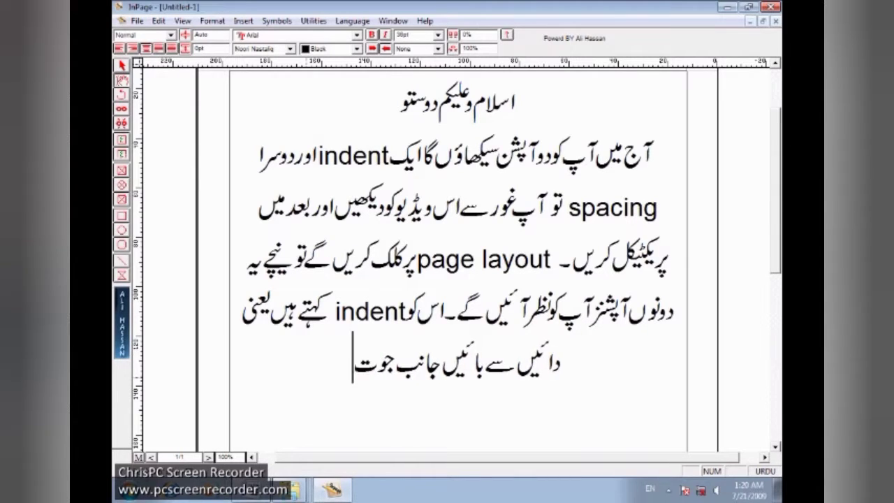
key("BackSpace")
type("ٹی")
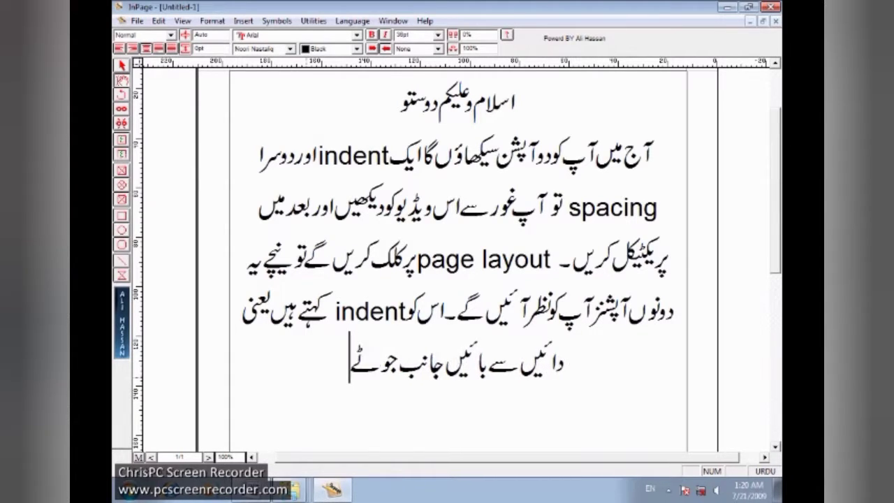
type("کسٹ")
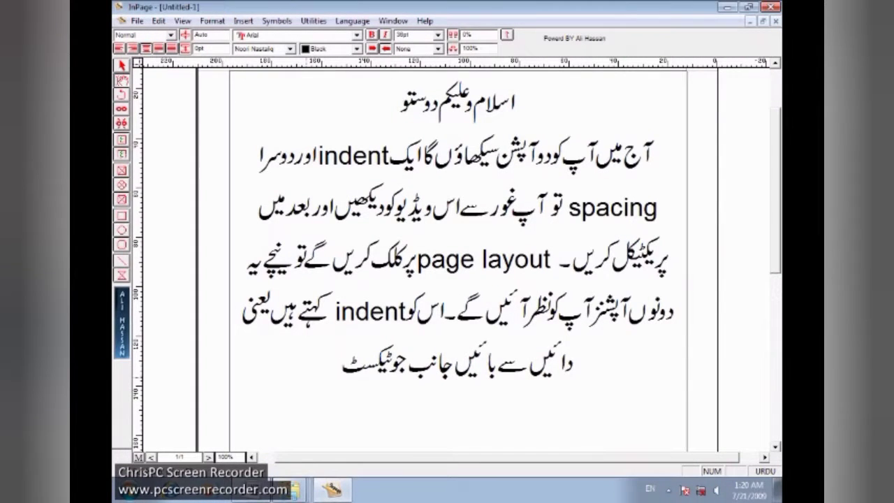
type(" کی پو")
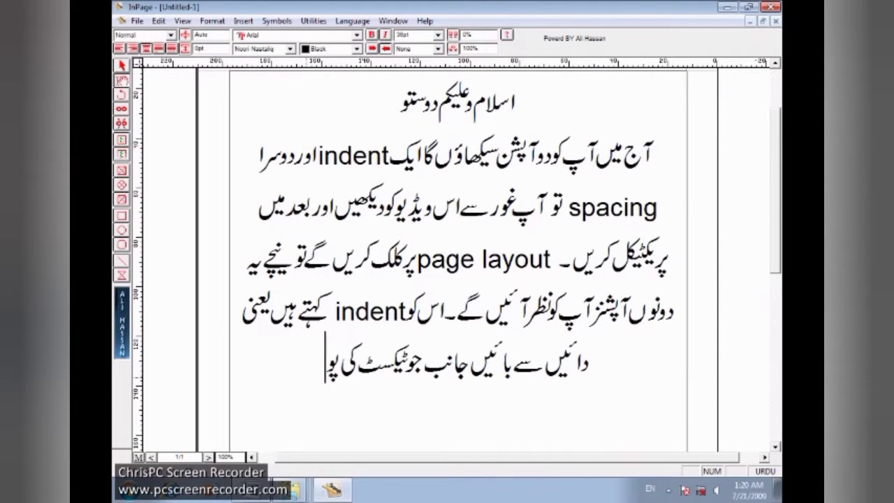
type("زیشن")
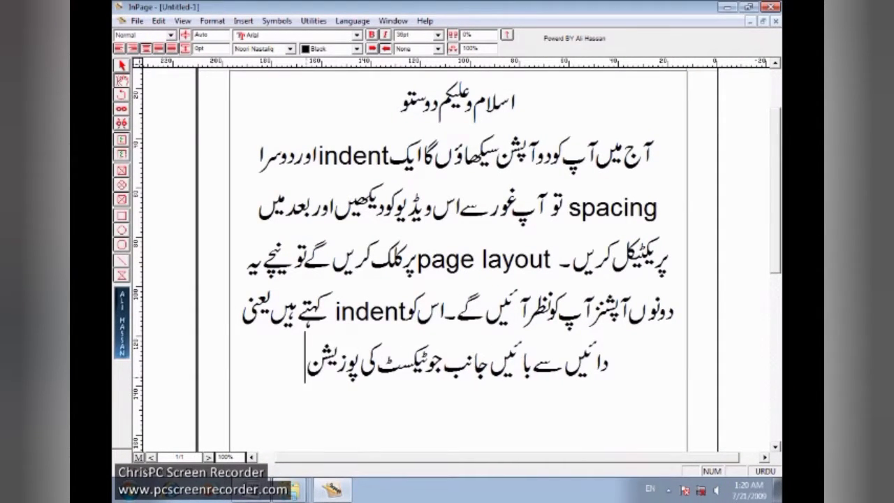
type(" ہوتی")
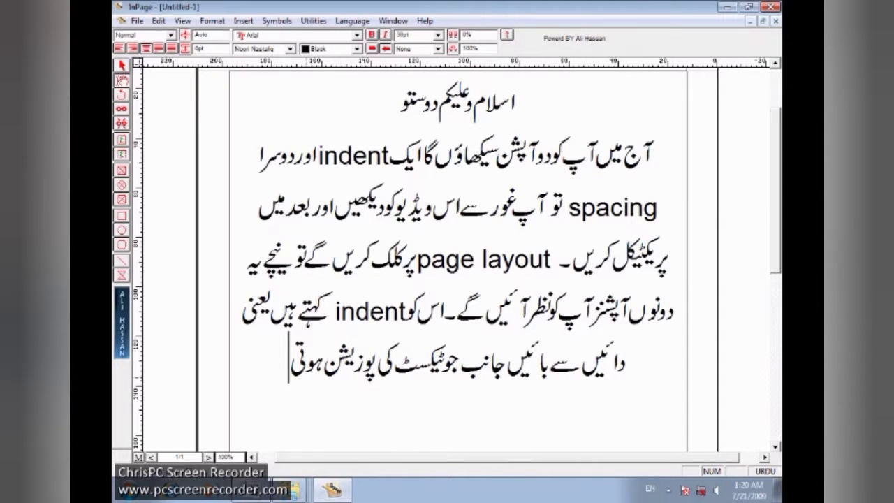
type(" ہے")
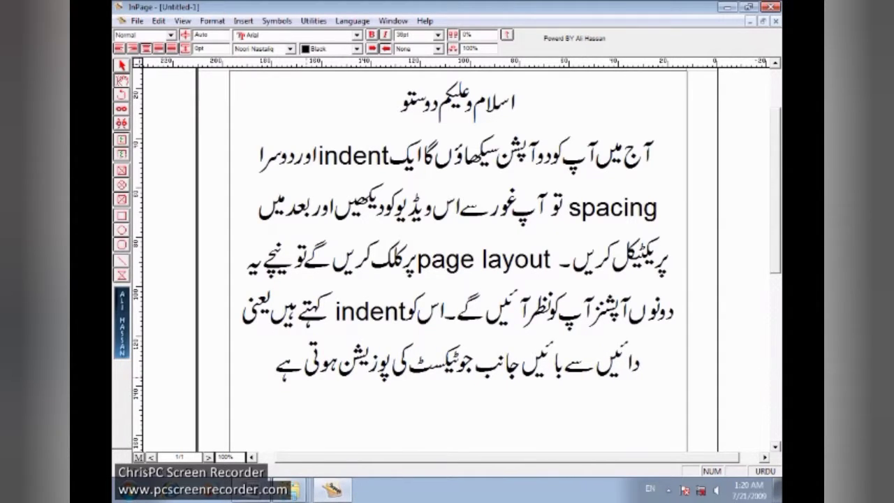
type("۔")
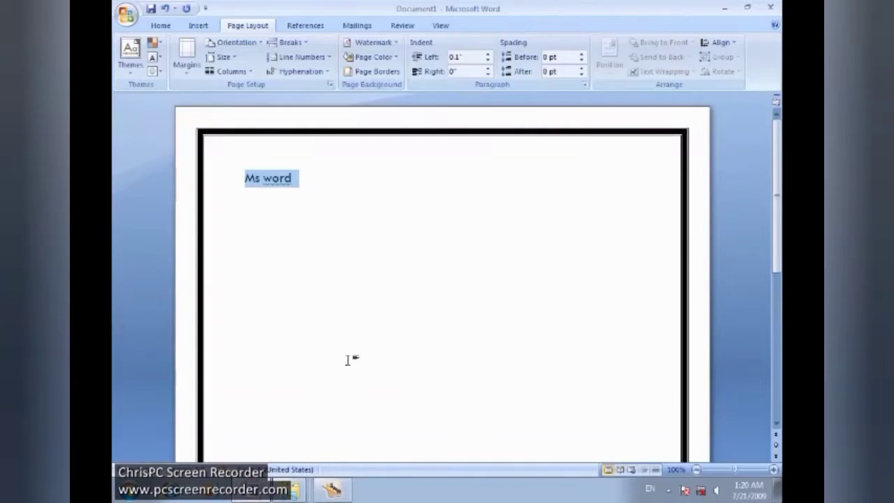
Raise the Ms word left indent up to 1.5", then return it to 0"
left_click(488, 55)
left_click(488, 55)
left_click(489, 56)
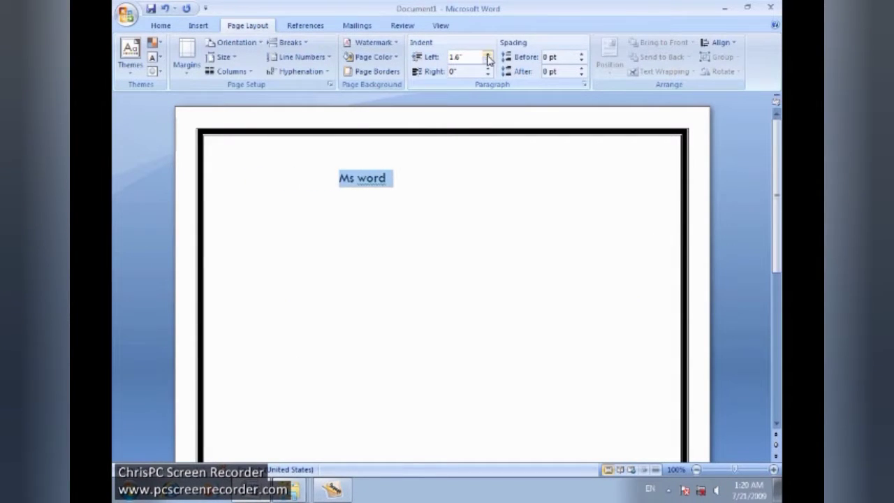
left_click(487, 62)
left_click(487, 61)
left_click(488, 61)
left_click(488, 61)
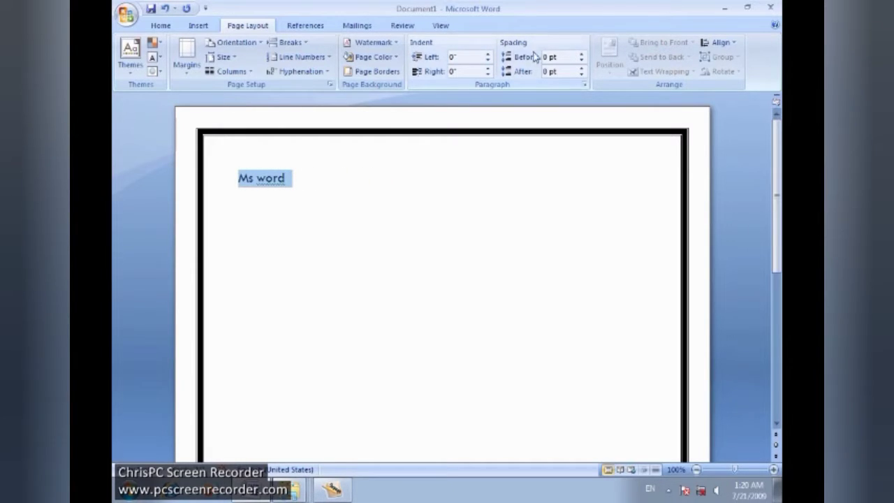
Raise Spacing Before on the Ms word line to 36 pt
left_click(581, 54)
left_click_drag(582, 56, 583, 64)
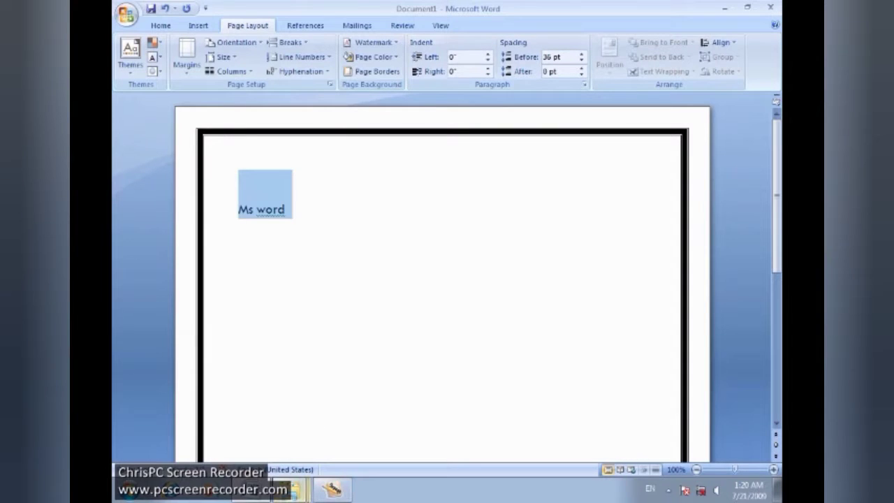
left_click(330, 490)
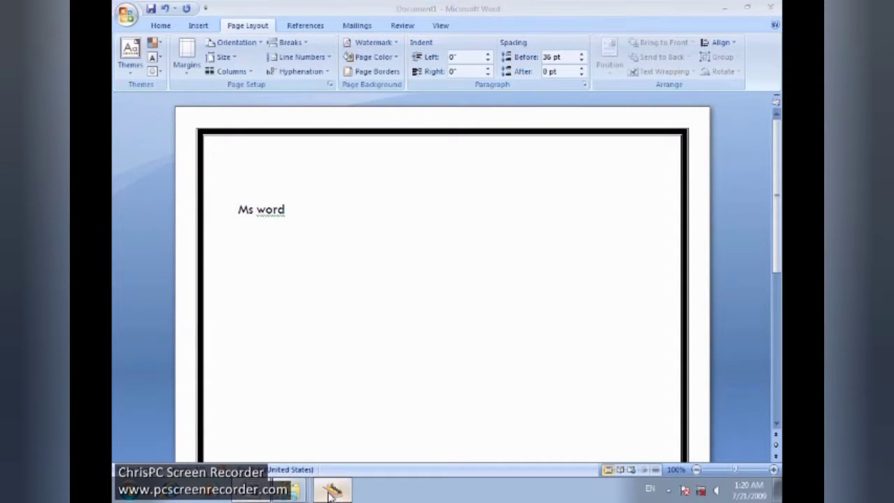
Append the Urdu sentence defining 'spacing' as the top-to-bottom text position, ending with a full stop
left_click(330, 424)
type("او")
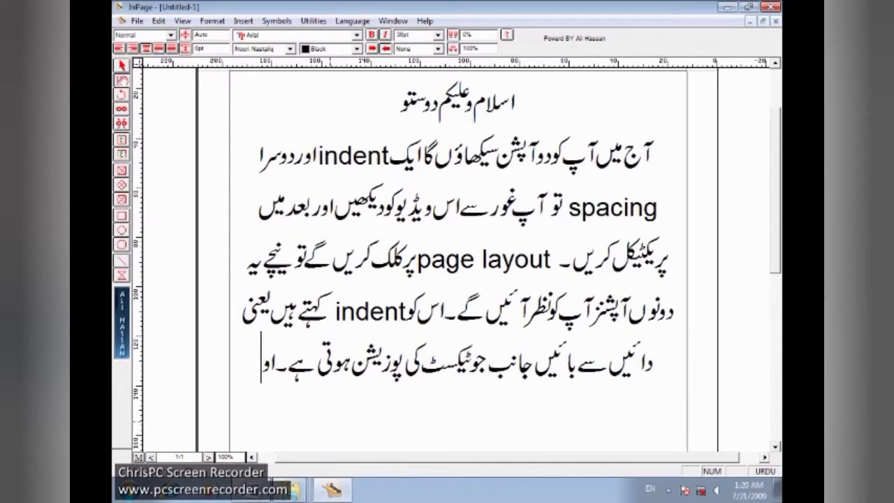
type("راوپ")
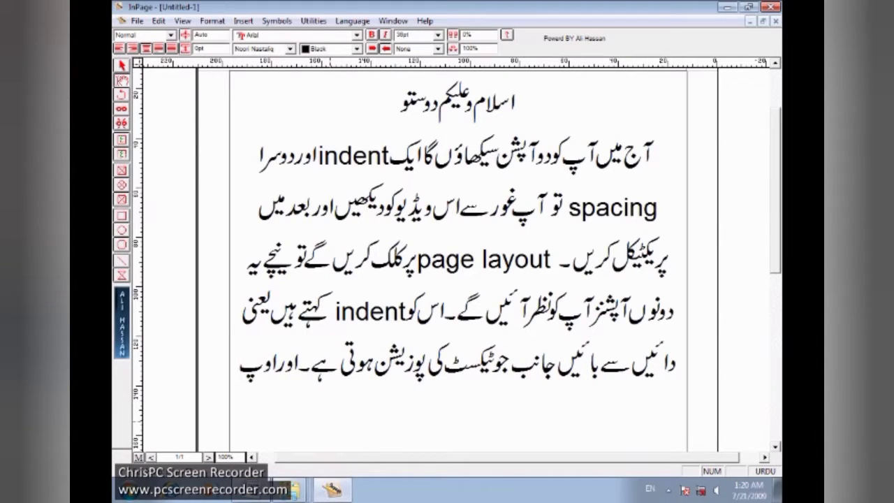
type("رسے ن")
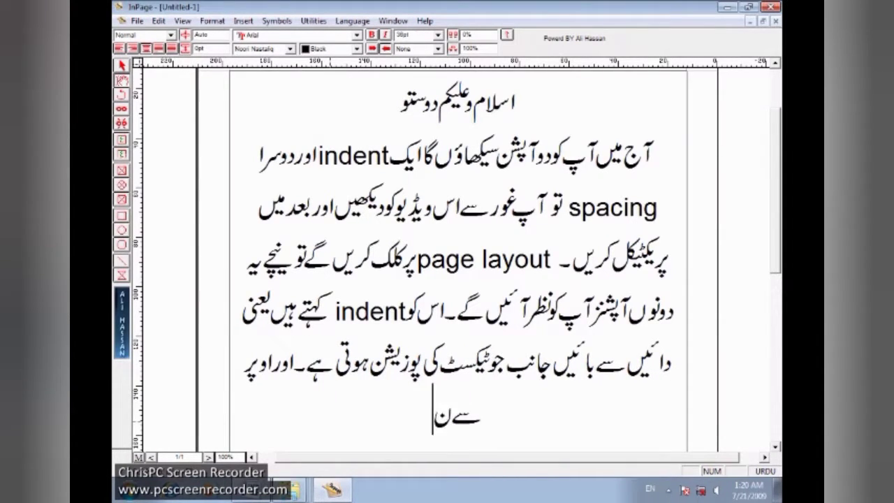
type("یچے کی")
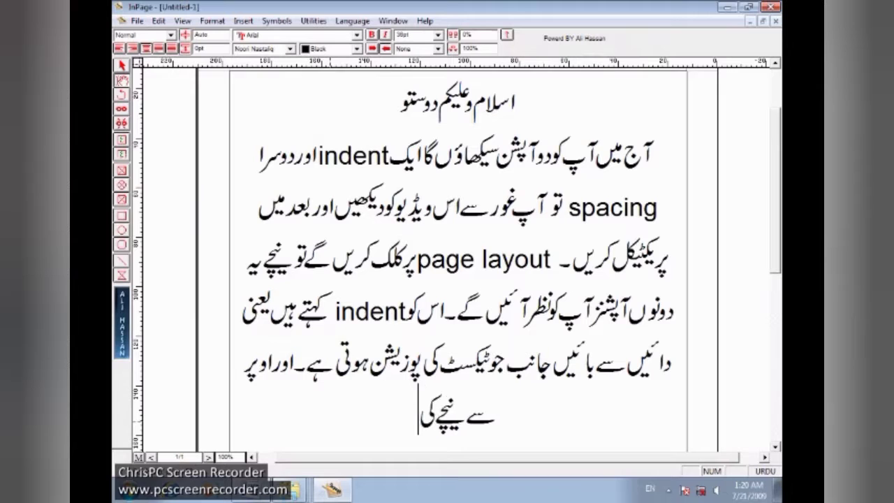
type(" طرف")
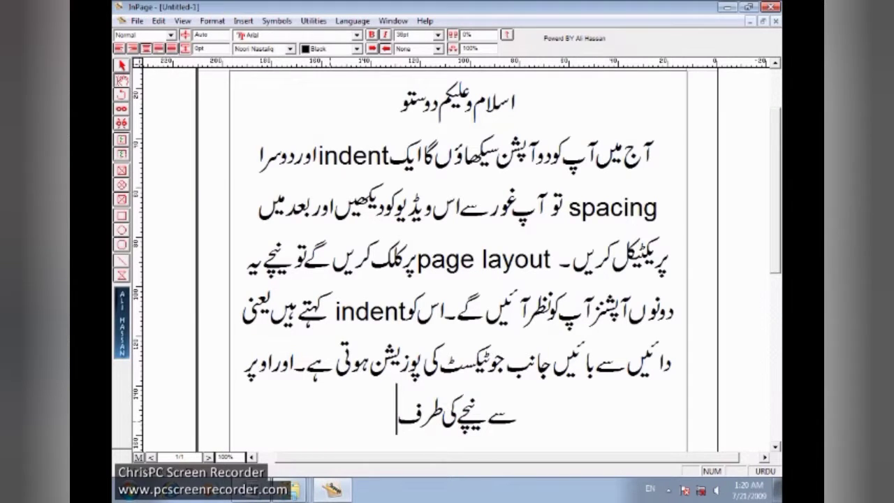
type(" جو ٹ")
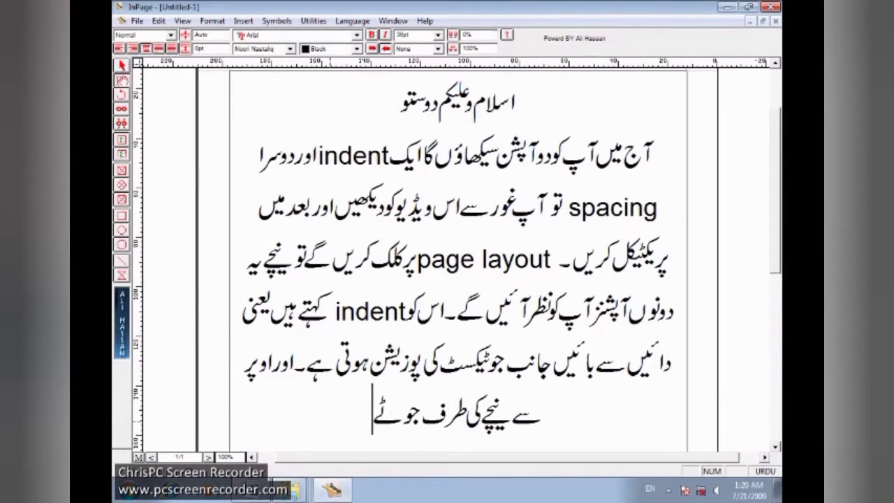
type("یکسٹ ک")
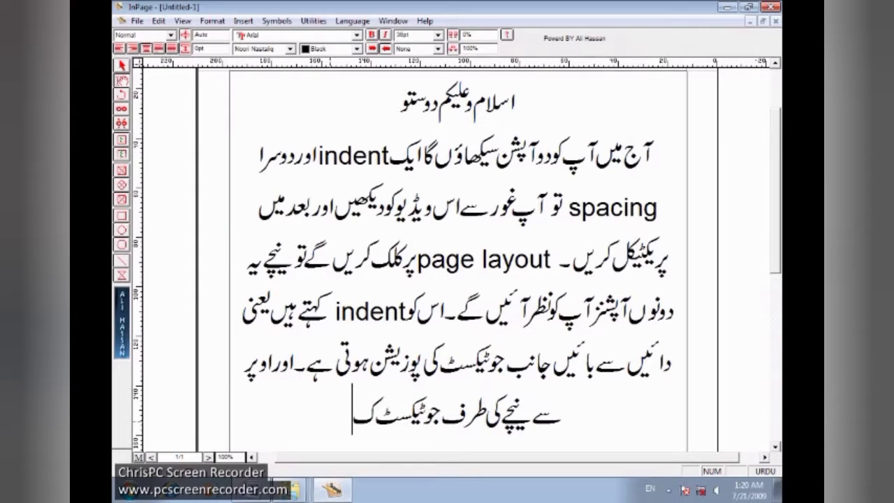
type("ی پوز")
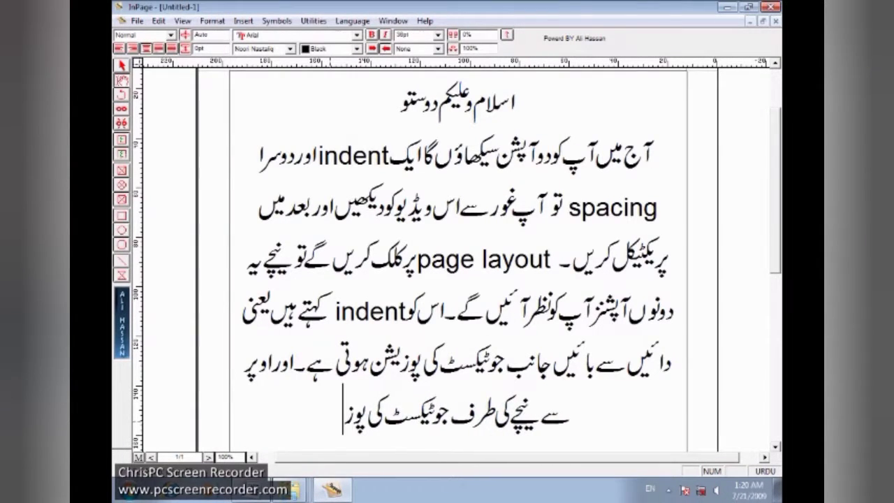
type("یشن")
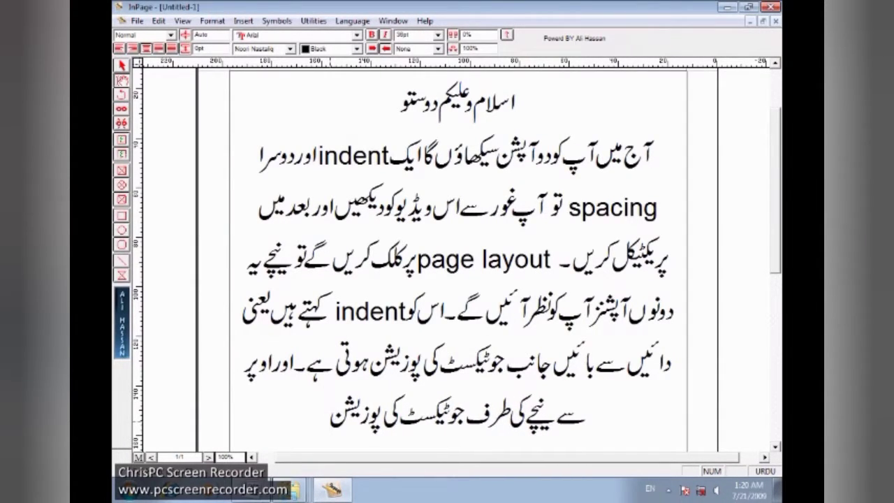
type(" ہوتی ہ")
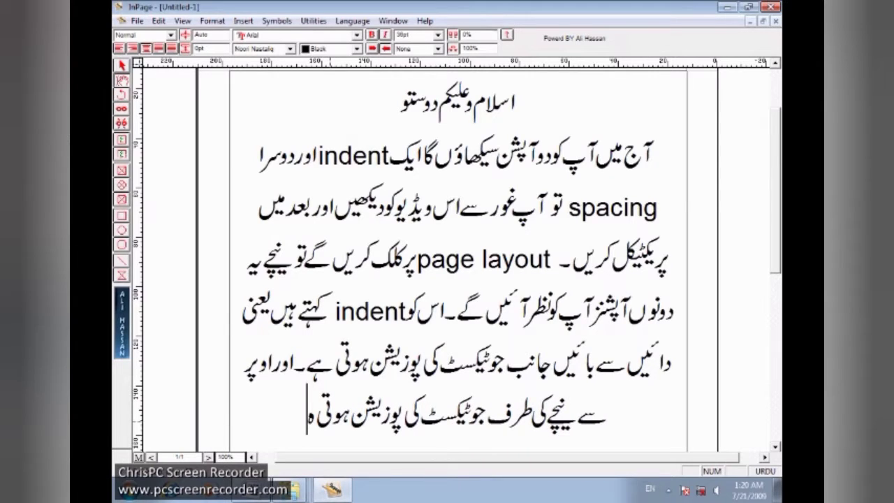
type("ے اس ک")
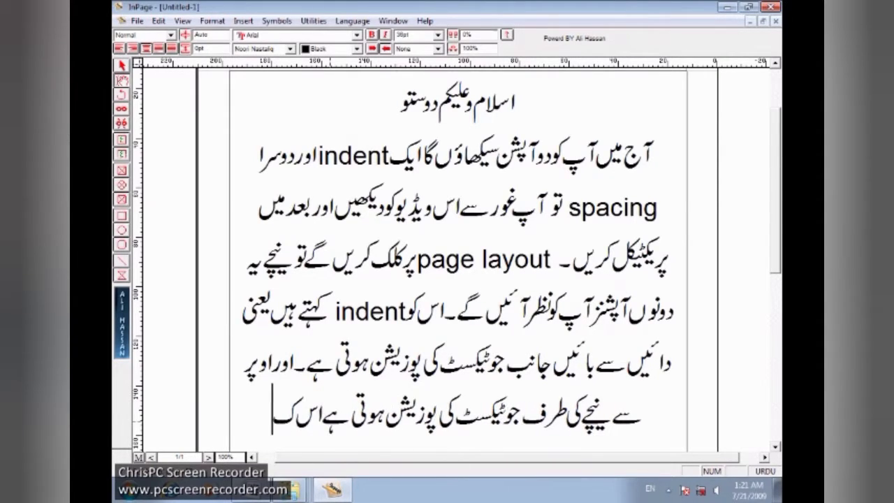
type("و")
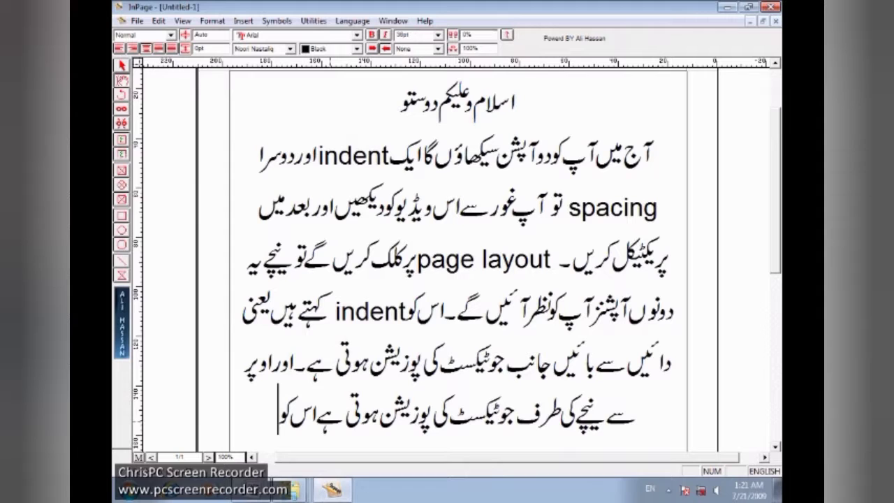
type("spacing")
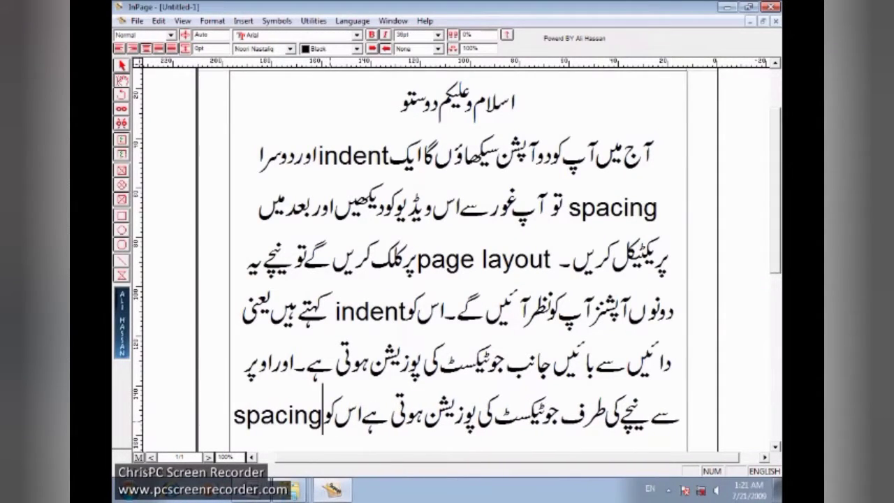
scroll(329, 424, "down", 1)
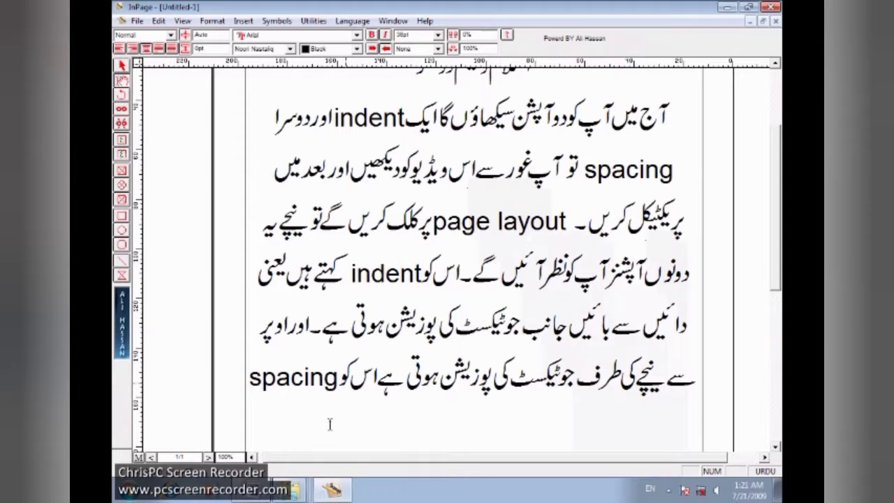
type("بو")
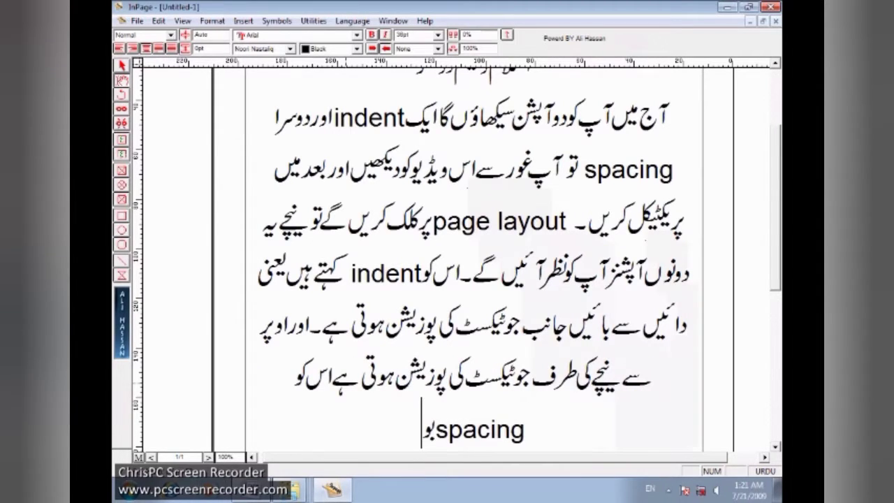
type("لتے ہء")
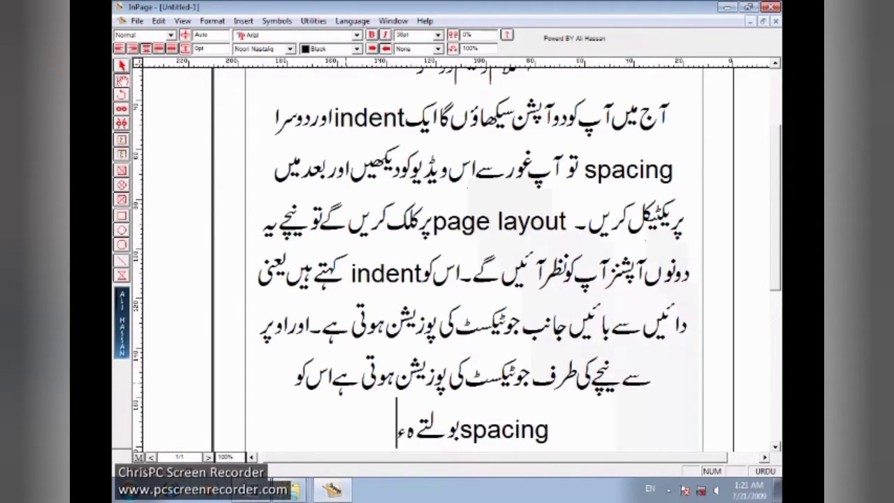
key("BackSpace")
type("ے")
key("BackSpace")
type("یں")
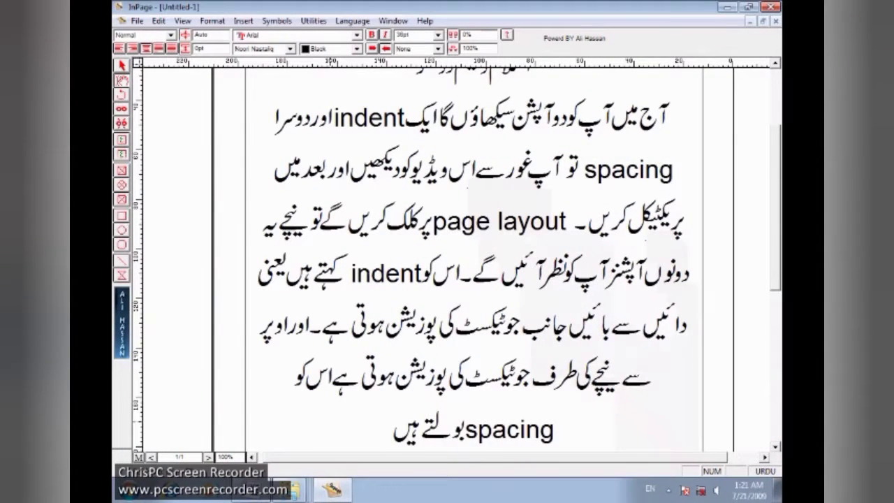
type("۔")
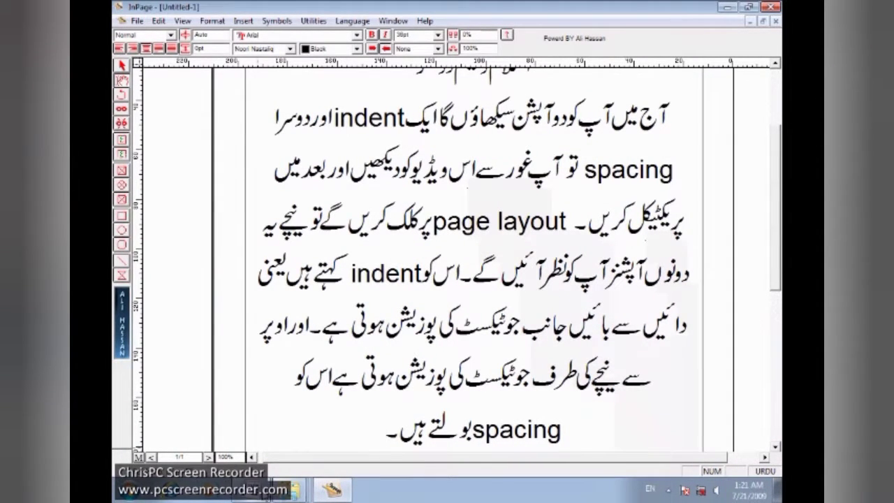
left_click(258, 493)
Reset Spacing Before on Ms word to 0 pt and add some Spacing After
left_click(581, 53)
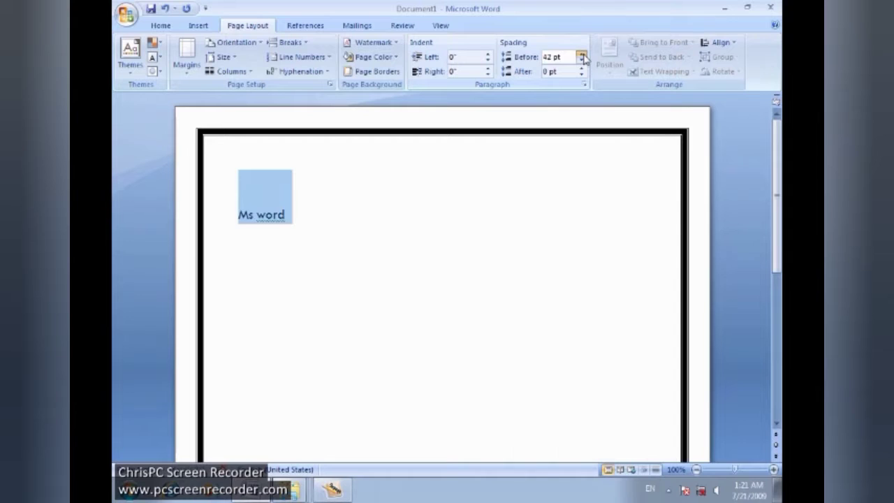
left_click(581, 62)
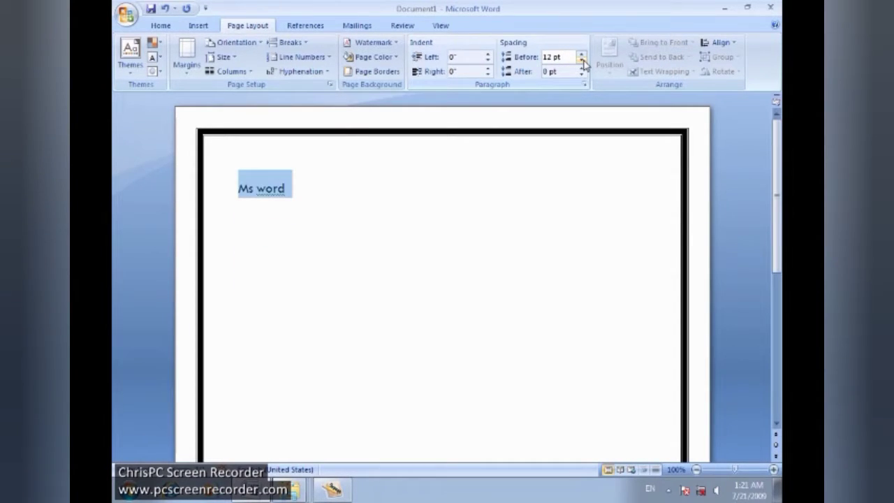
left_click(581, 62)
left_click(581, 61)
left_click(581, 67)
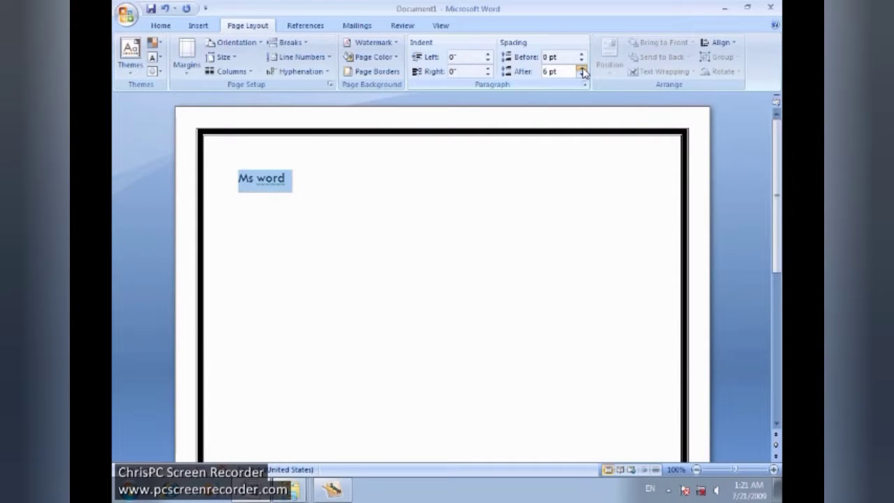
left_click(300, 175)
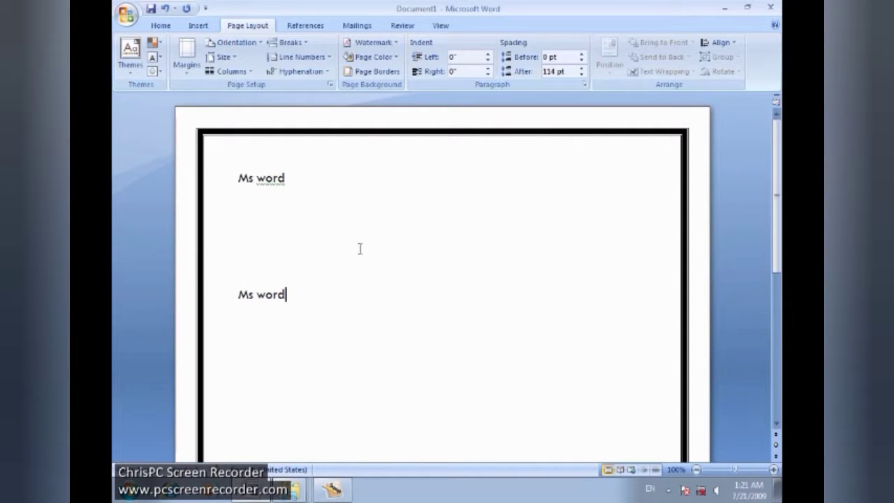
Give the second Ms word paragraph 234 pt Spacing After
left_click_drag(293, 295, 238, 293)
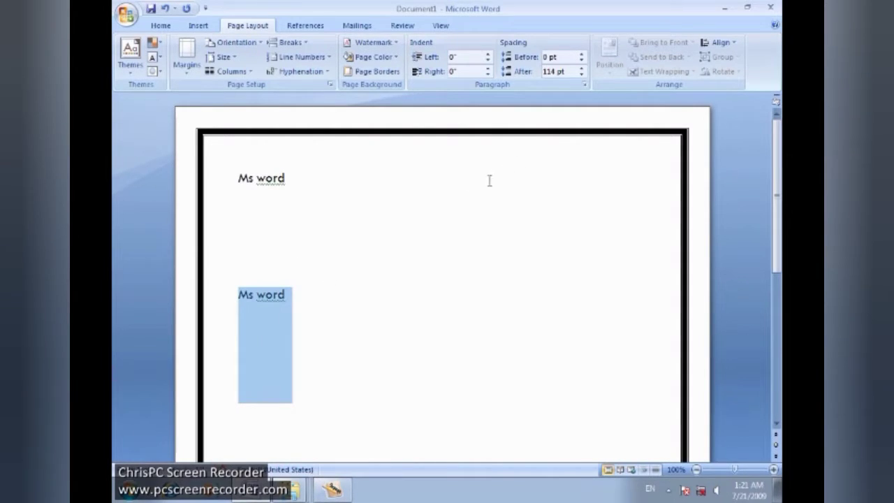
left_click(580, 68)
left_click(581, 68)
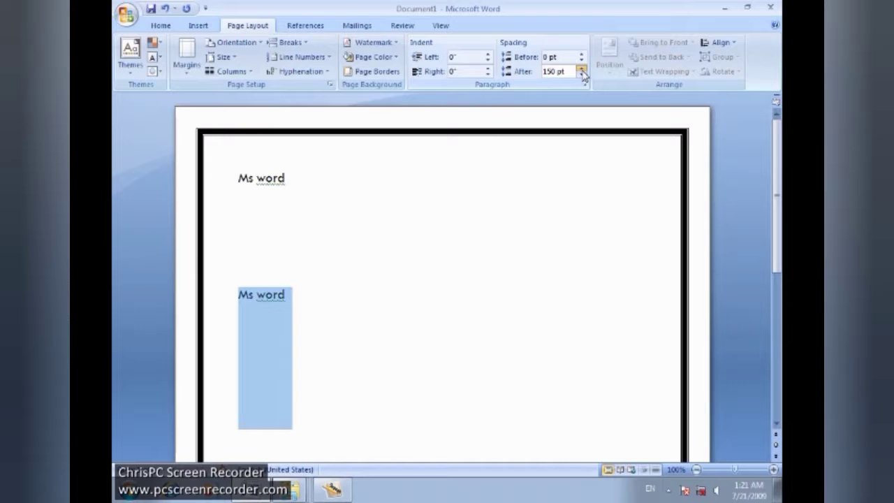
left_click(581, 67)
scroll(608, 108, "down", 2)
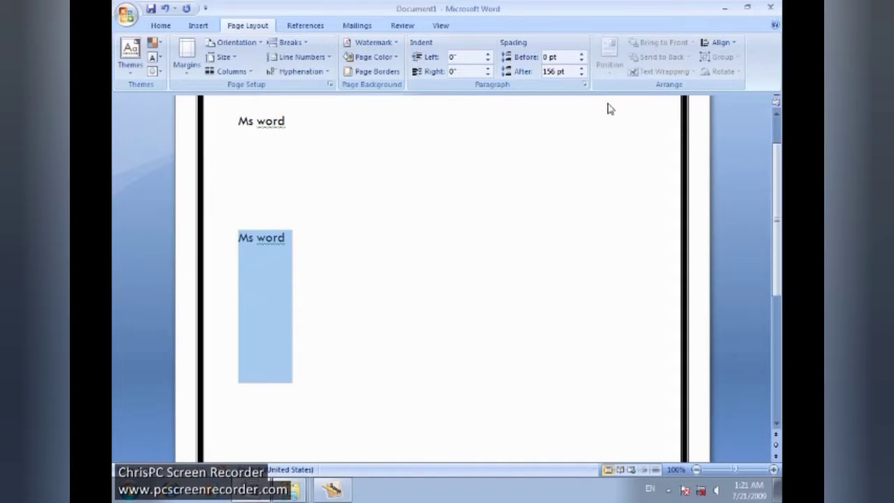
left_click(581, 69)
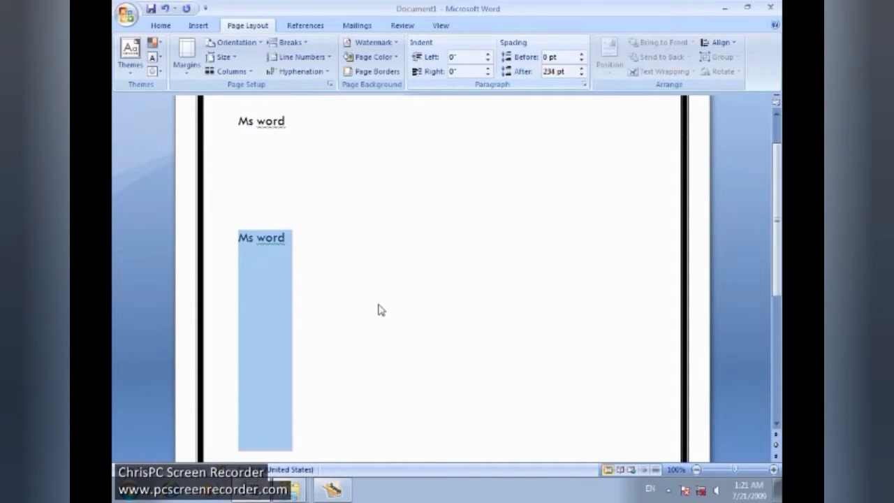
left_click(302, 233)
Add a trial 'word' line below the gap, then delete it and the second Ms word paragraph
key("Return")
type("Ms")
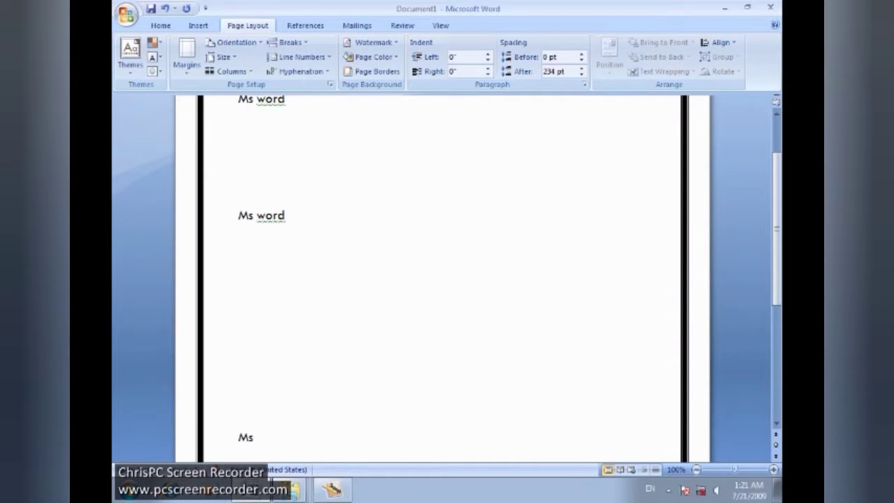
type("word")
left_click(223, 436)
key("Delete")
left_click(224, 218)
key("Delete")
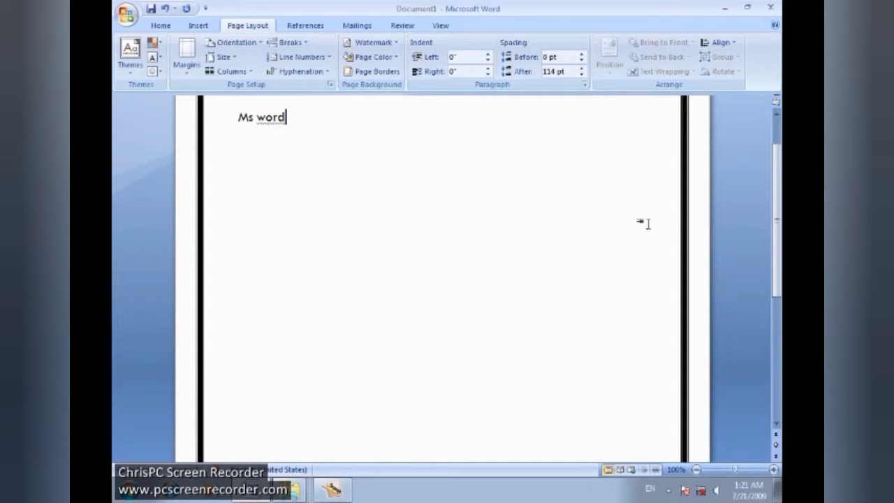
Test 192 pt Spacing After on Ms word, then select all and delete the text
triple_click(244, 180)
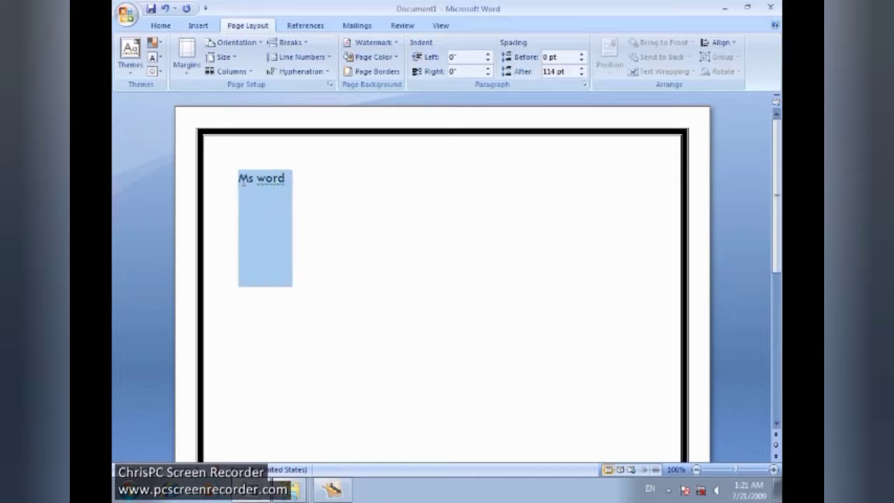
left_click(580, 69)
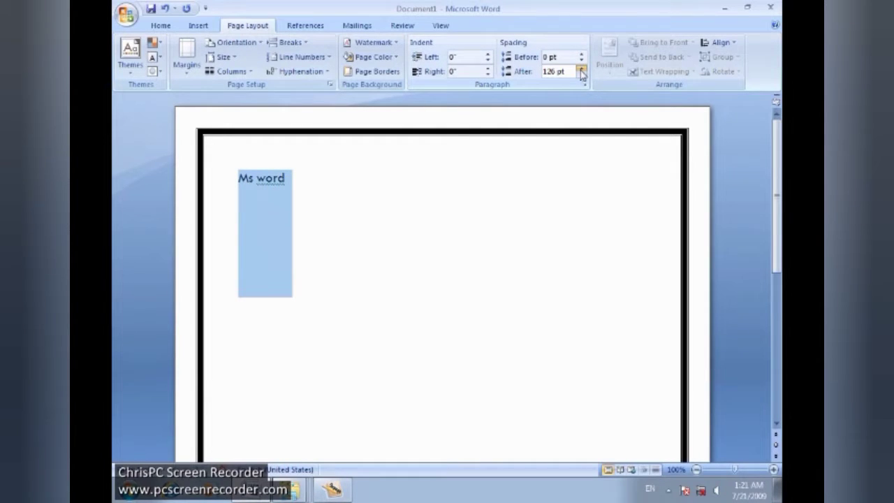
left_click(580, 75)
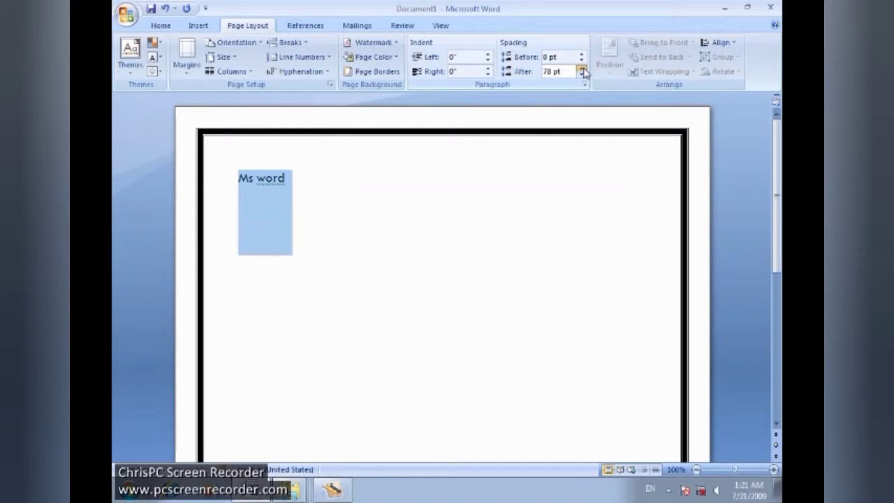
left_click_drag(582, 72, 582, 72)
left_click(314, 190)
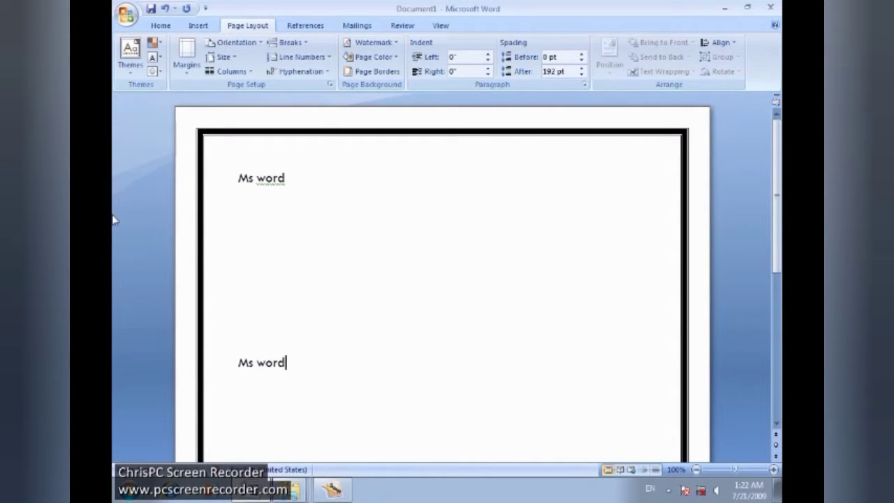
key("ctrl+a")
key("Delete")
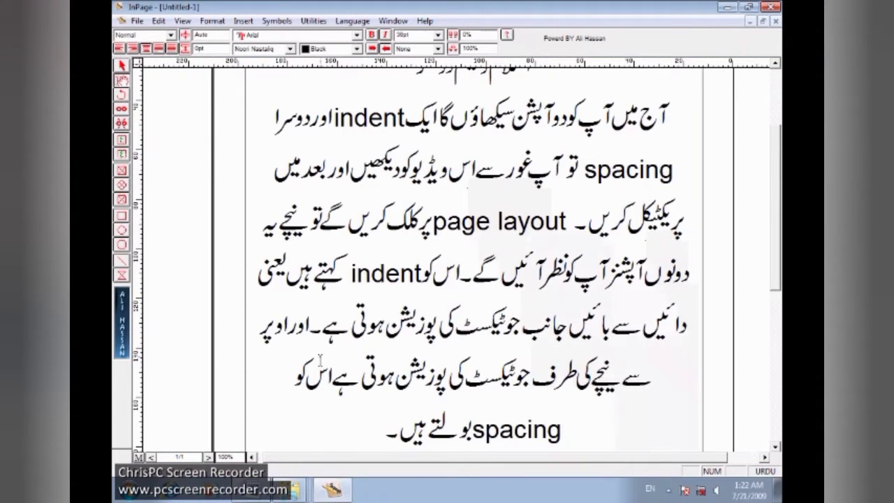
Type the closing Urdu line 'یہ تھا indent اور spacing', hoping the viewer understood
type("یہ ت")
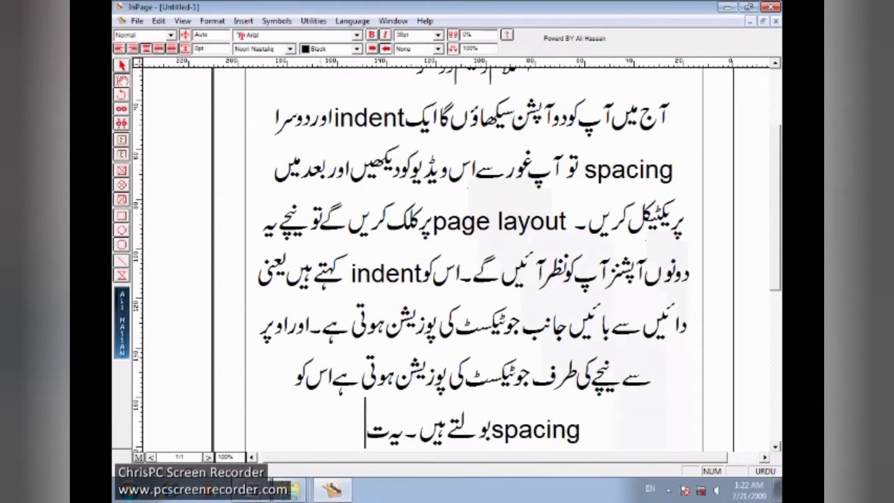
type("ھا")
key("ctrl+space")
type("in")
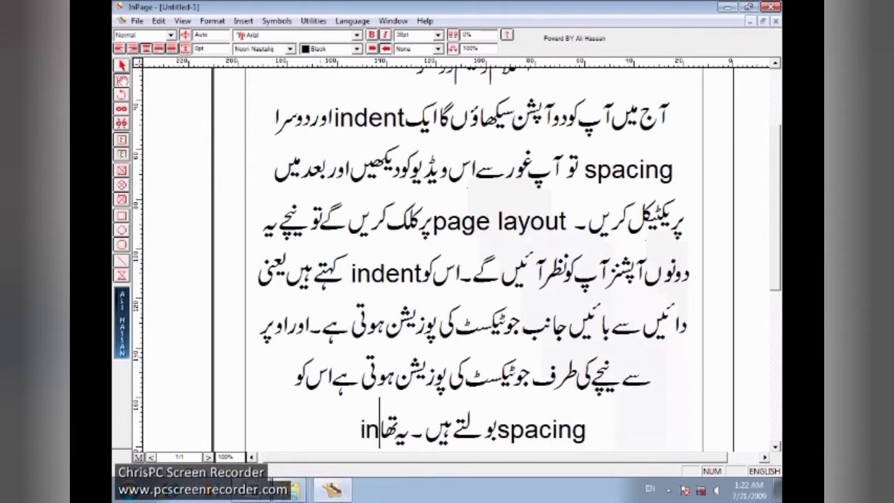
type("dent")
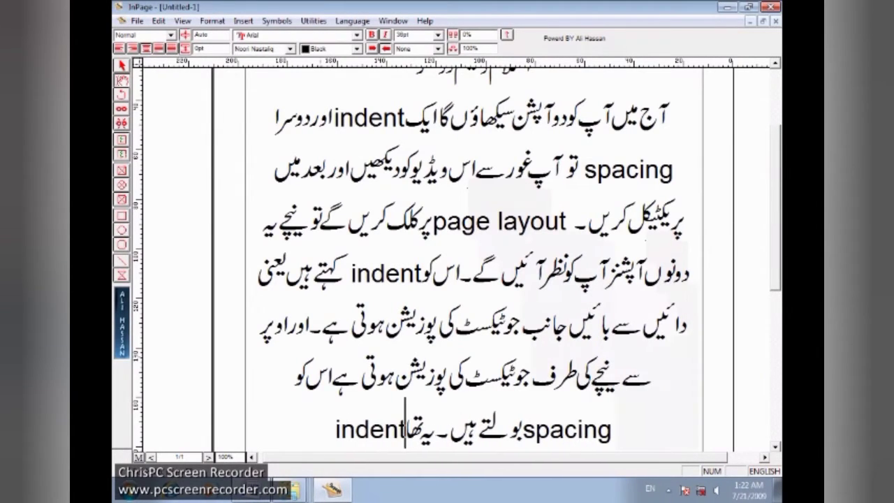
key("ctrl+space")
type("ا")
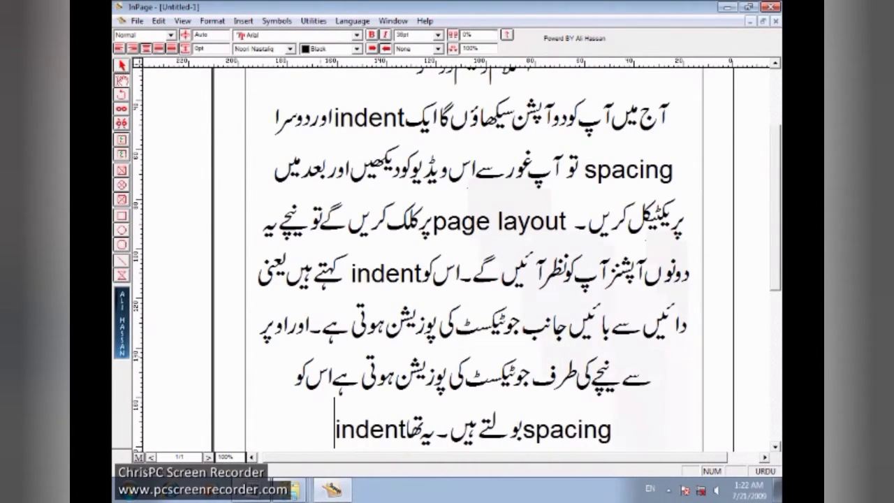
type("ور")
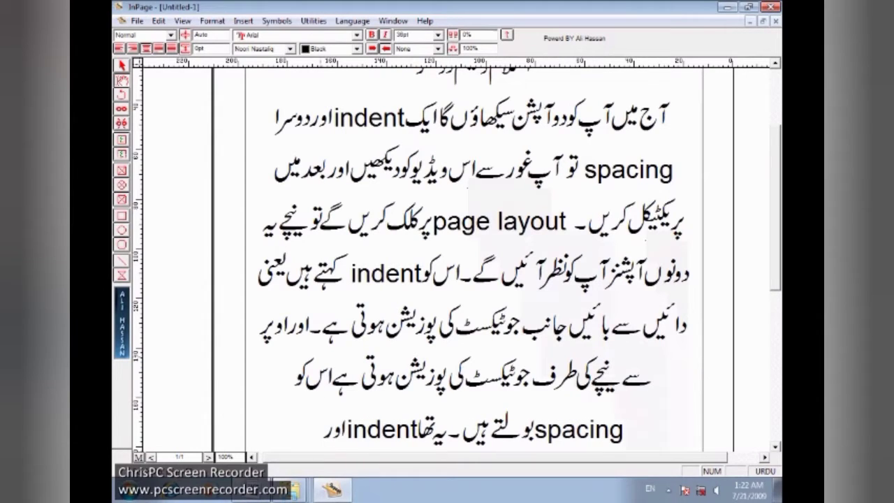
key("ctrl+space")
type("so")
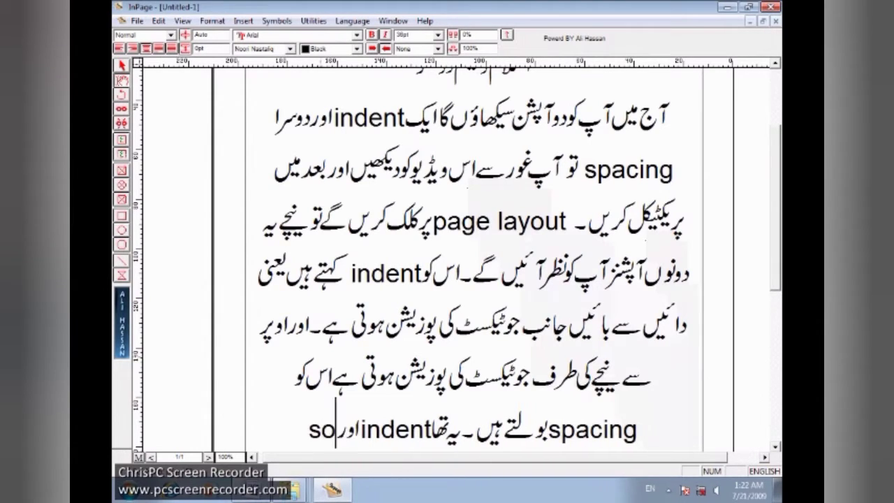
key("BackSpace")
type("paci")
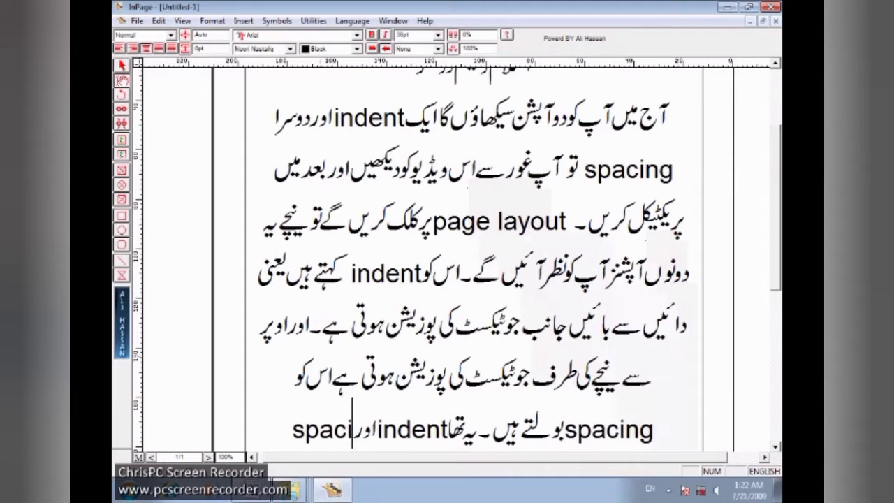
type("ng")
key("ctrl+space")
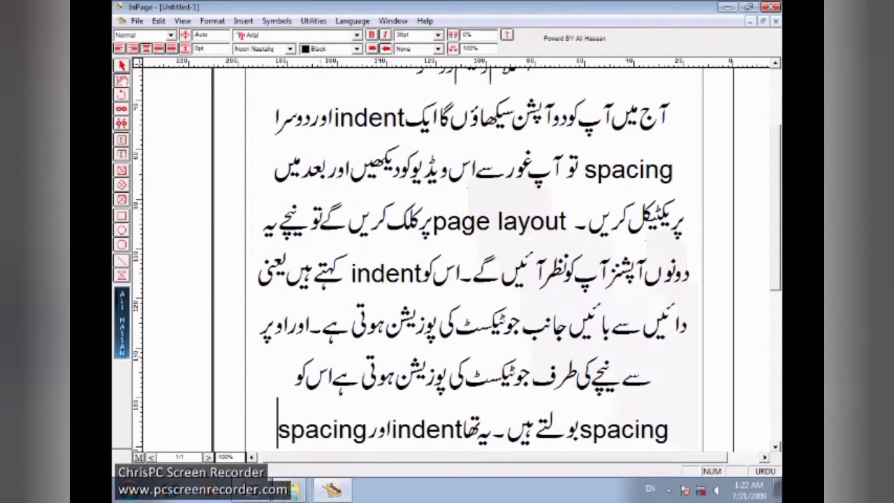
type(" امیگ")
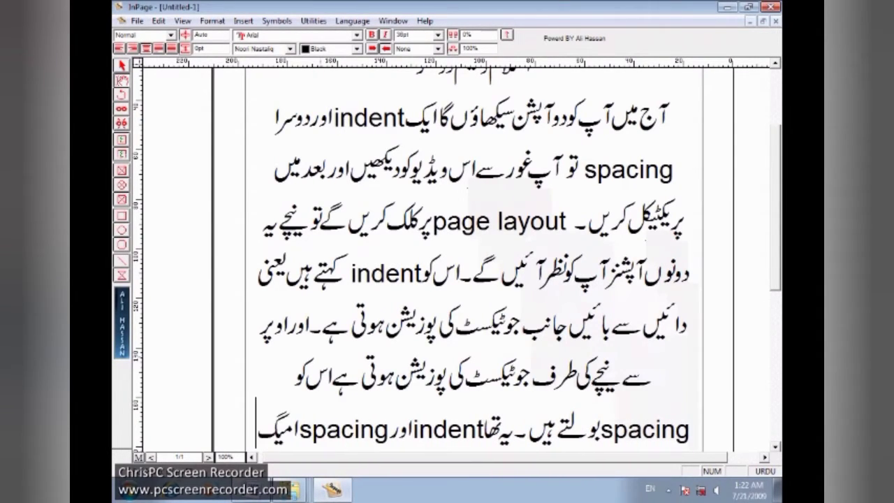
key("BackSpace")
type("د ک")
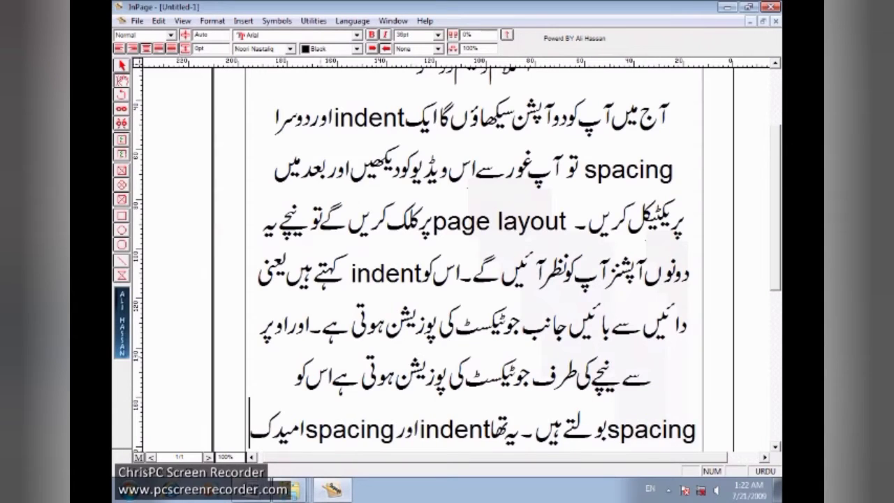
type("رتا ہو")
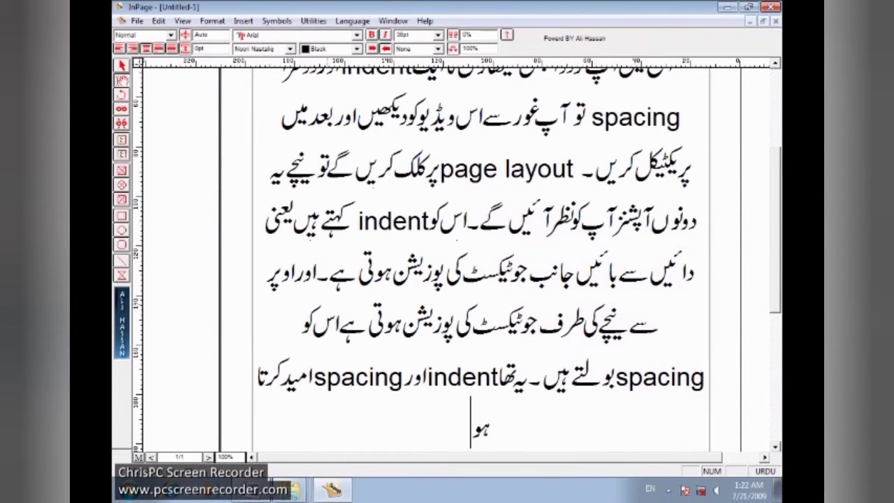
type("ں آ")
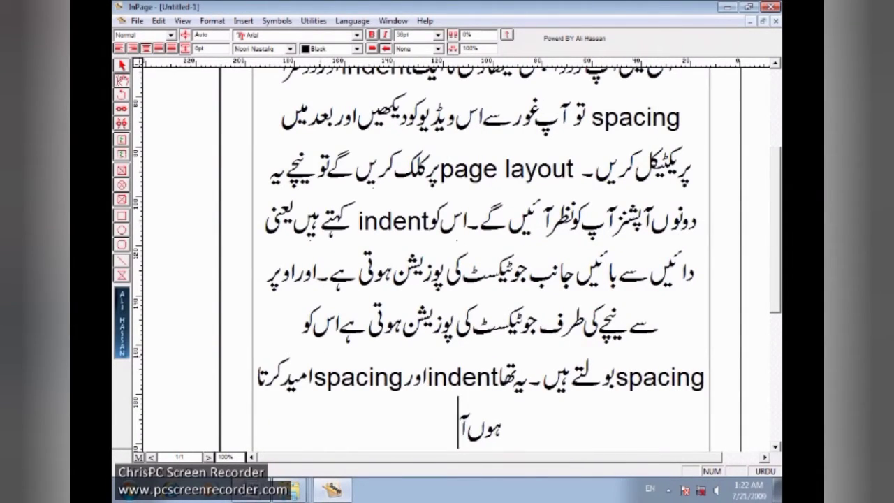
type("پ ک")
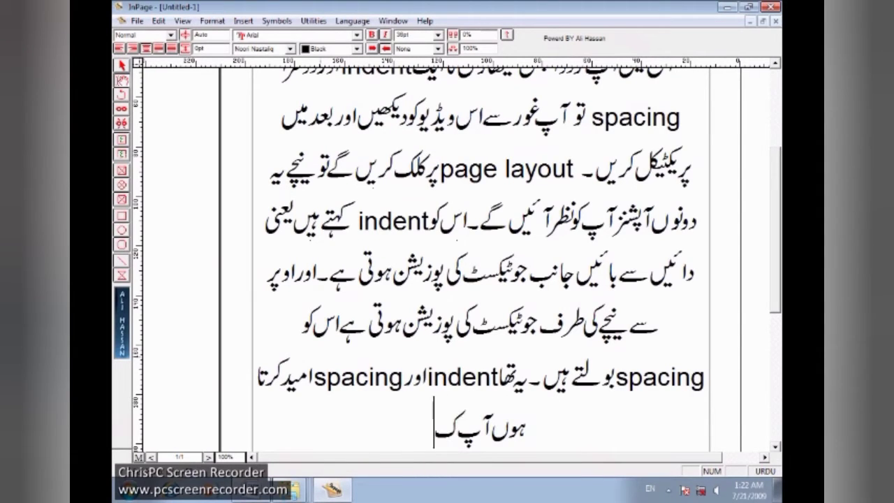
type("و سم")
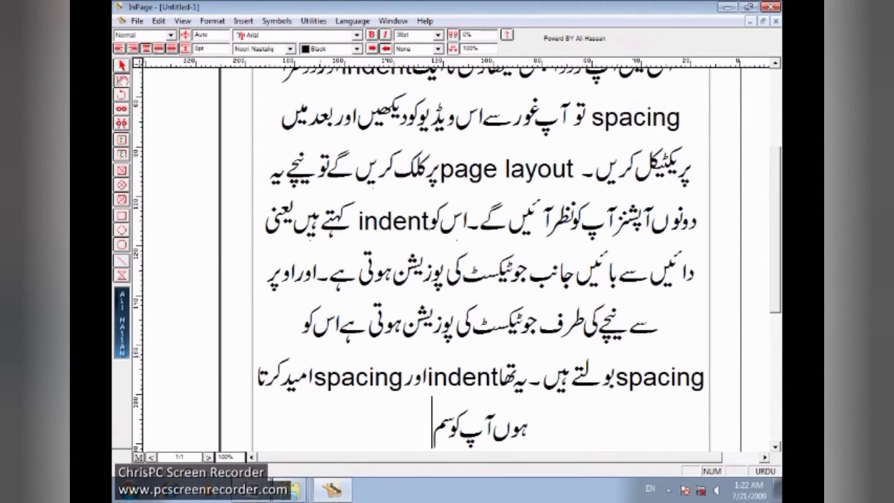
type("جھ مین")
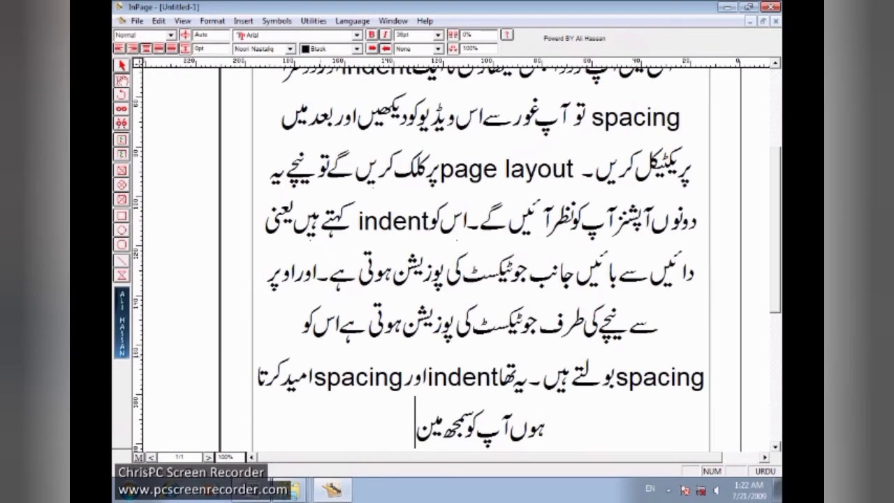
type(" آگیا")
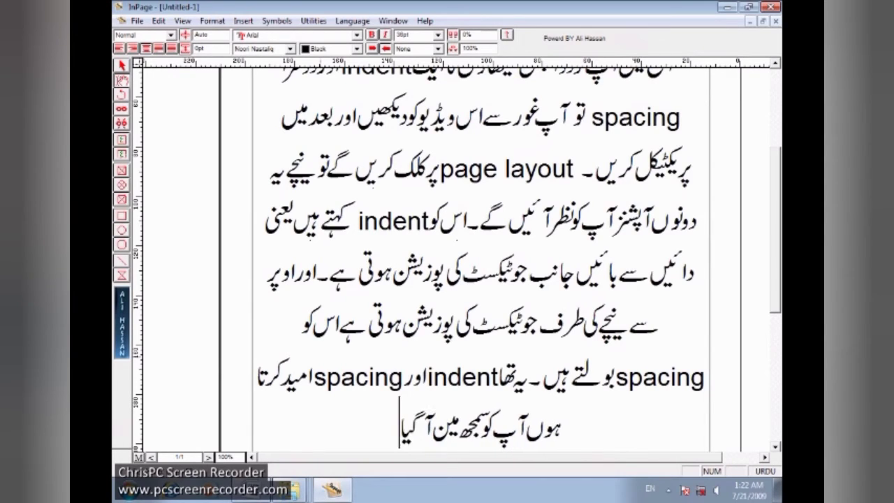
type(" ہوگا")
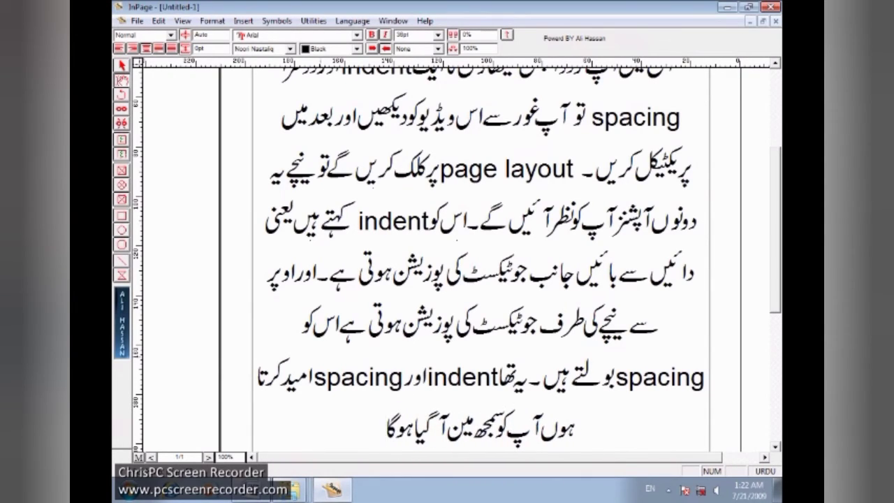
type("۔")
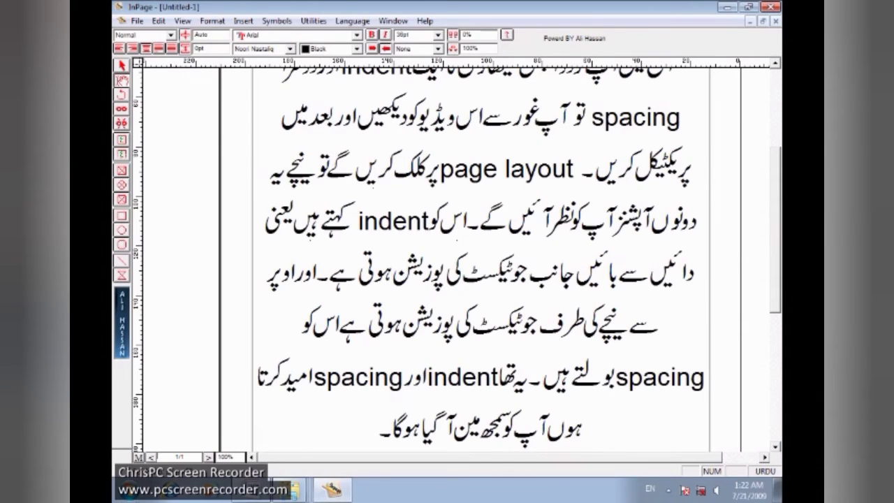